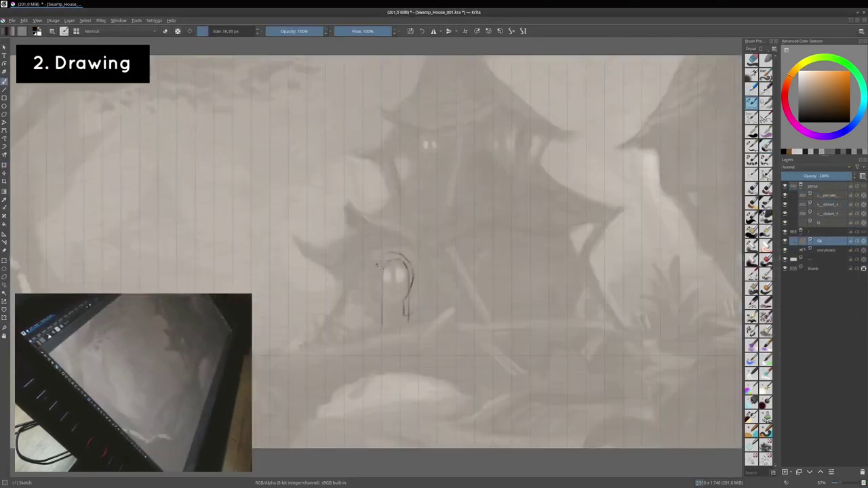
Undo the last door strokes and redraw the arched door outline and frame.
key("ctrl+z")
mouse_move(371, 302)
left_mouse_down()
mouse_move(411, 293)
mouse_move(409, 326)
left_mouse_up()
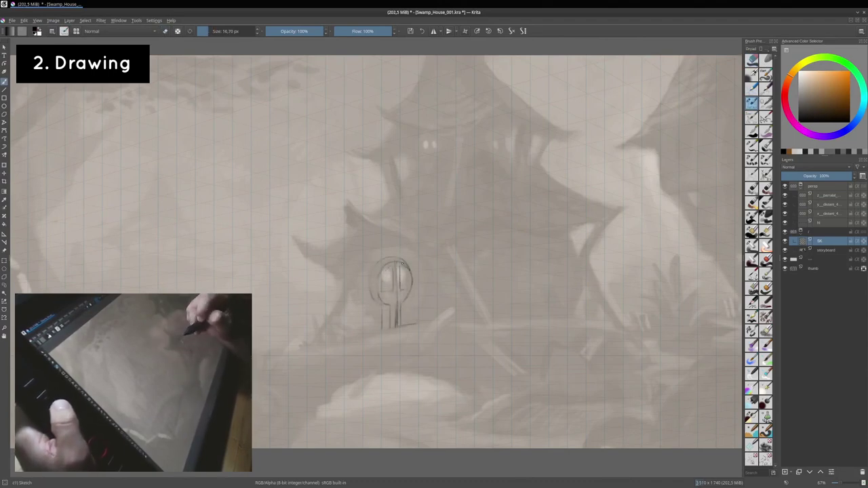
left_click_drag(406, 280, 408, 325)
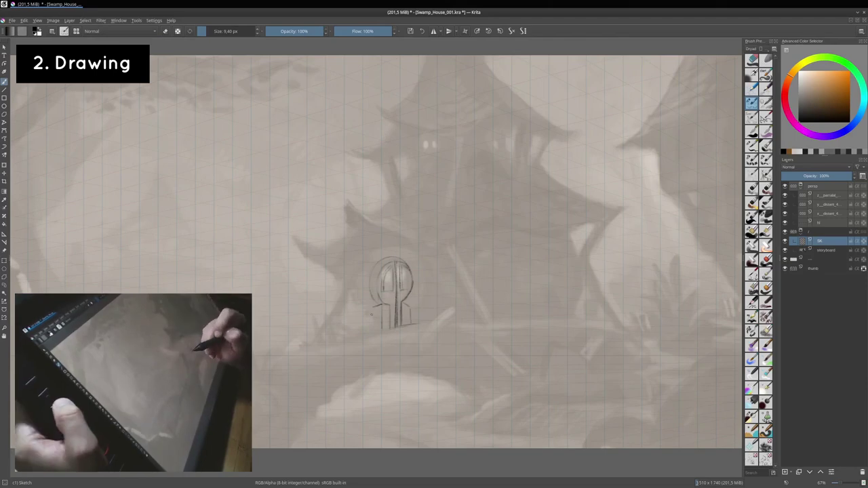
Erase stray lines with Eraser-grainy, sketch the lower roof curving over the door, and zoom out to 51%.
key("minus")
key("e")
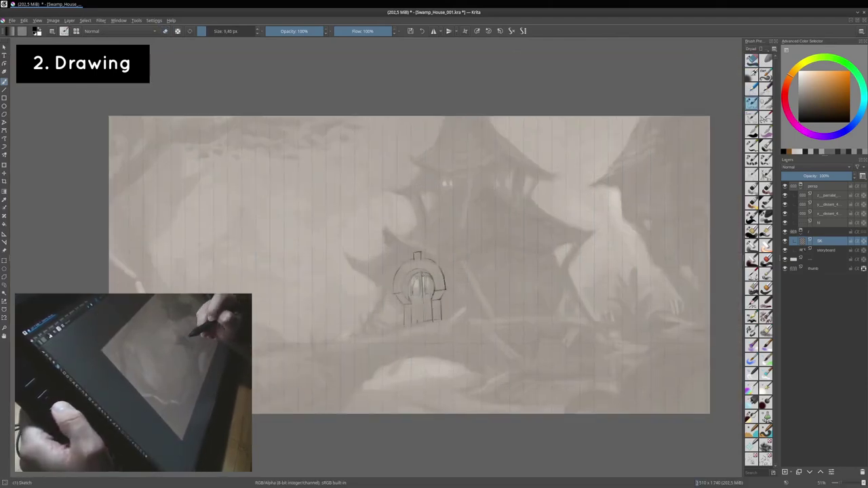
key("e")
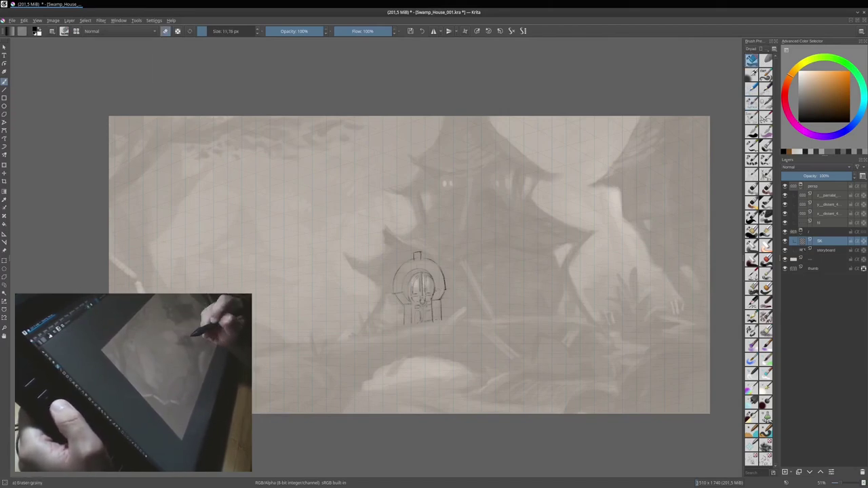
key("e")
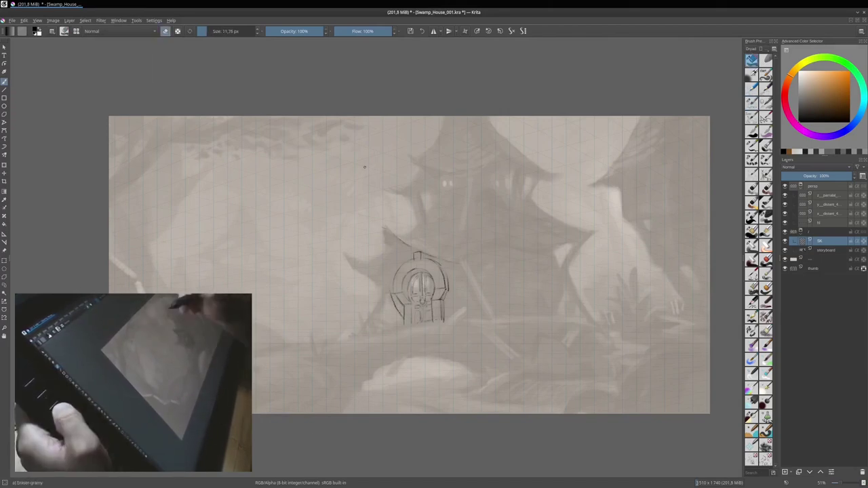
key("slash")
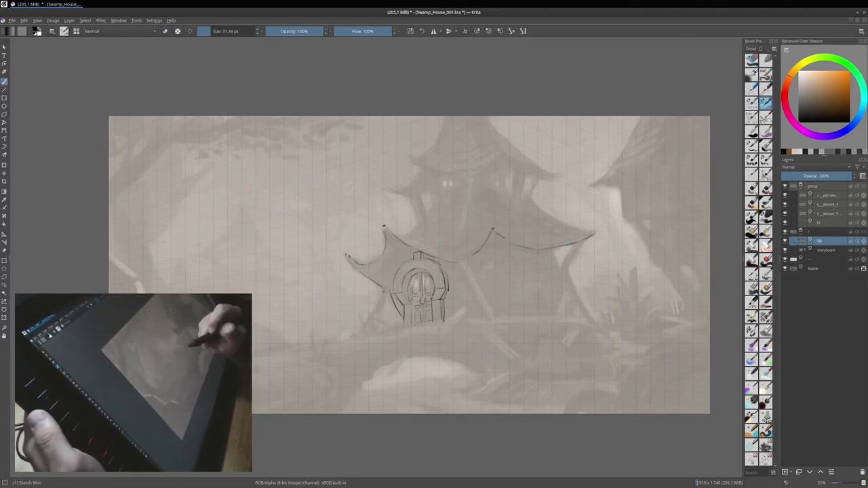
left_click_drag(392, 272, 376, 322)
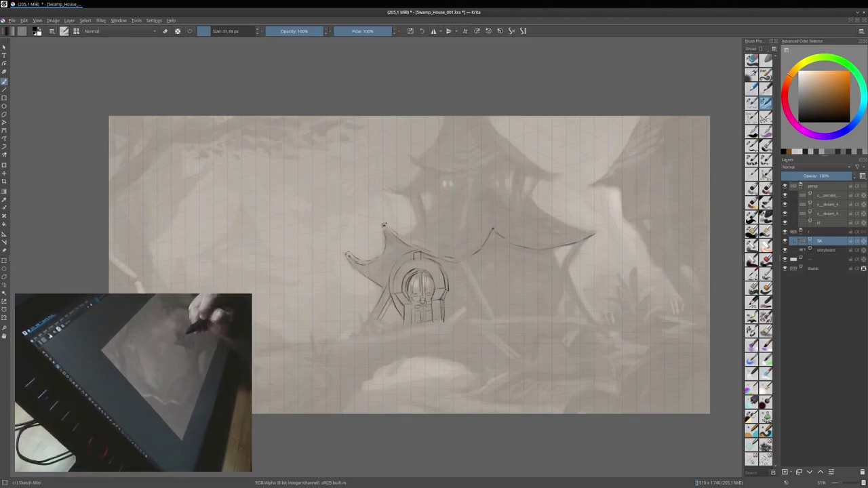
key("minus")
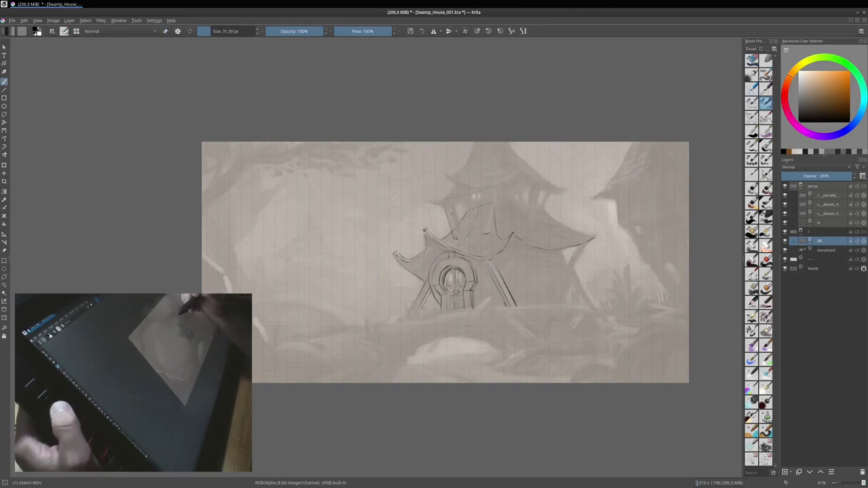
Sketch the tower's upper roof tiers and beams, erasing stray lines.
left_click_drag(427, 200, 507, 177)
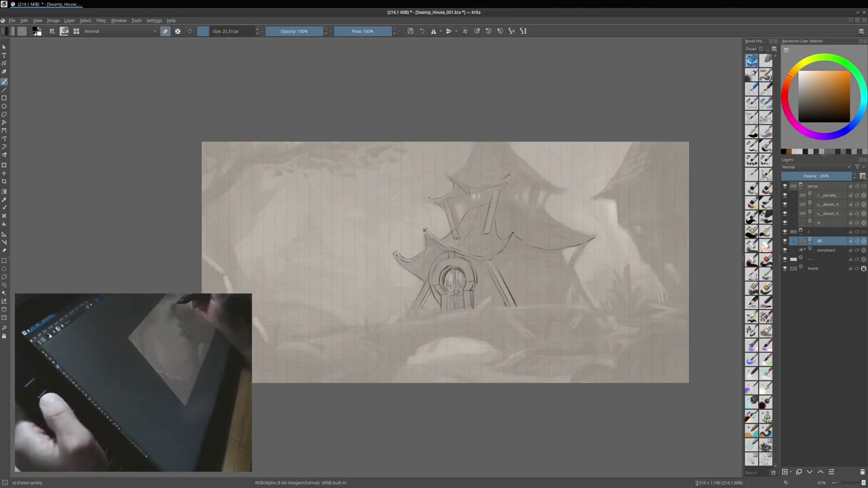
key("e")
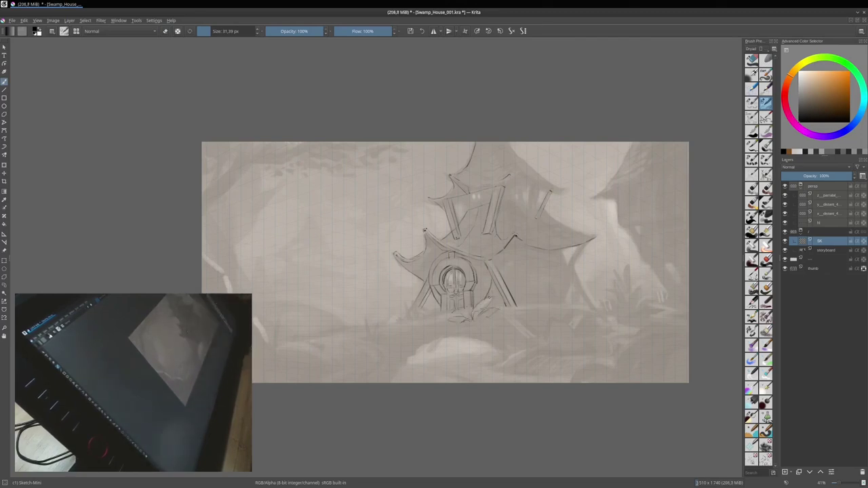
key("e")
Draw the square right-wall window and crates beside the door with Sketch-Mini.
left_click_drag(475, 307, 571, 307)
left_click_drag(565, 255, 573, 307)
key("e")
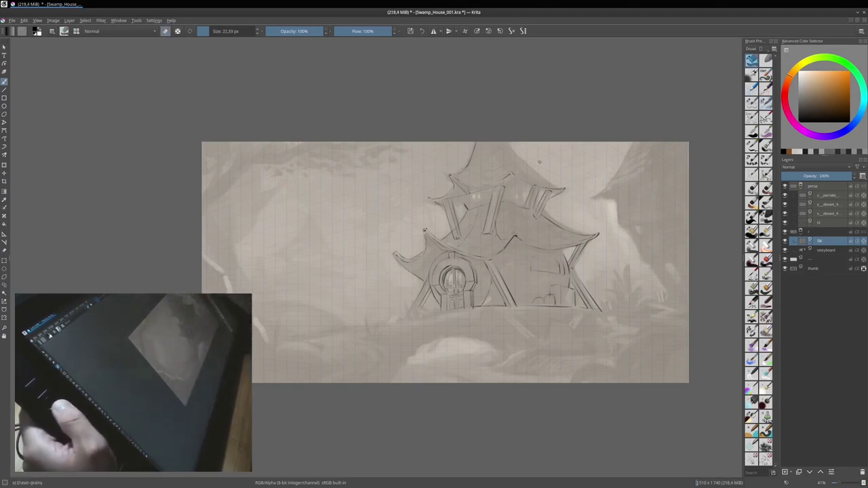
left_click_drag(530, 261, 547, 261)
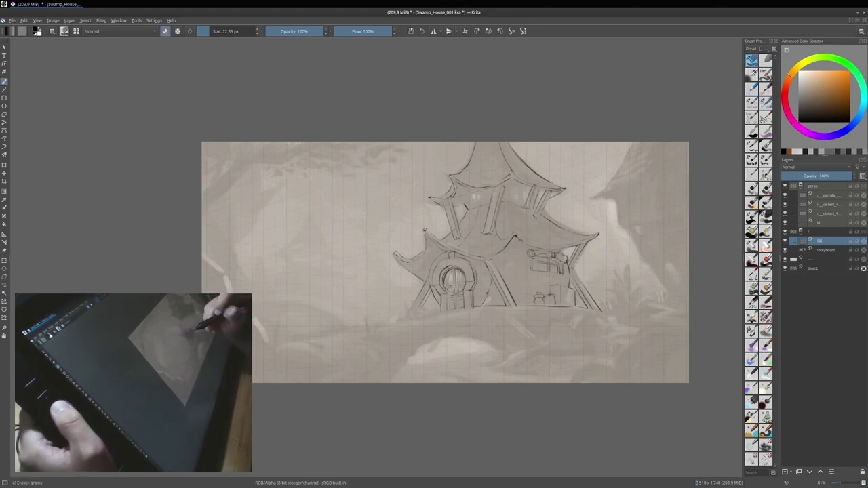
key("e")
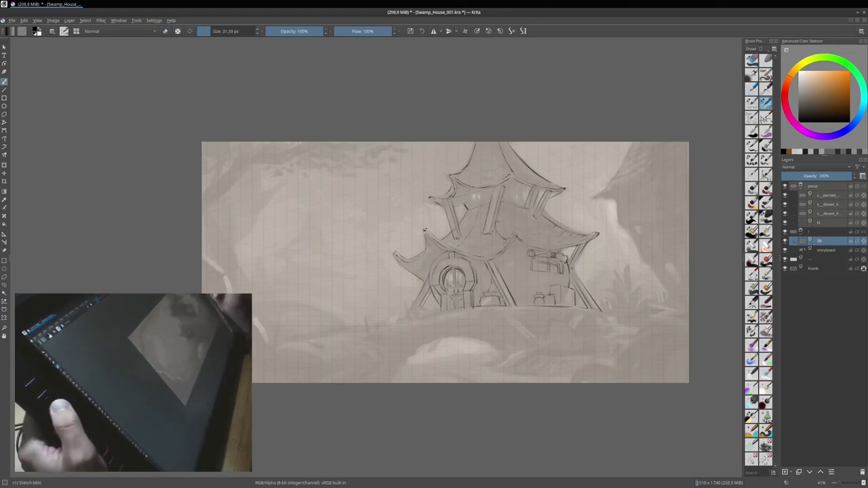
key("e")
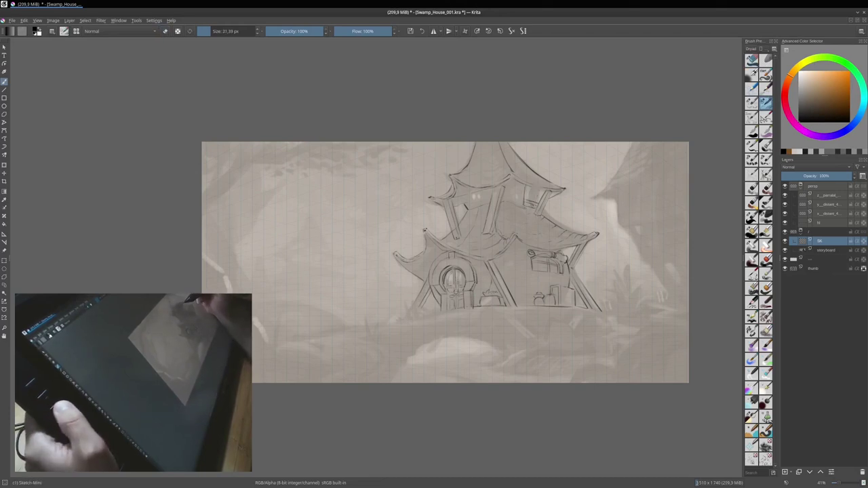
key("slash")
On the sk layer, sketch a small arched round window on the tower.
key("Page_Down")
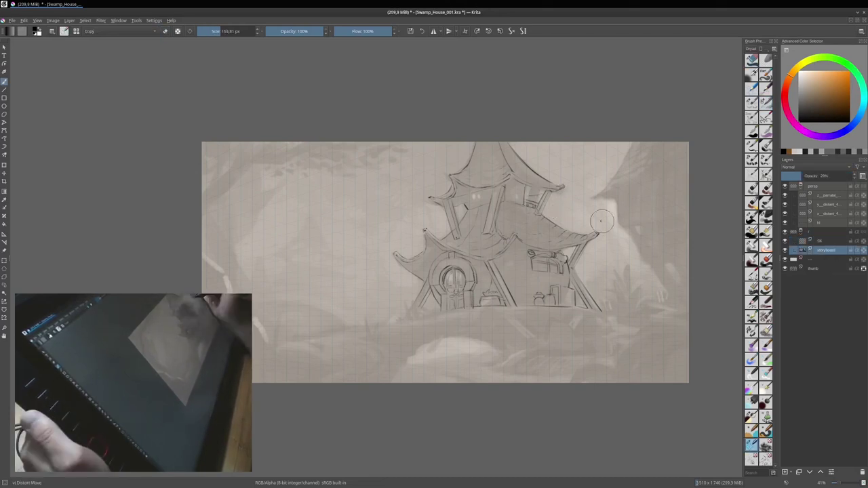
key("e")
key("Page_Up")
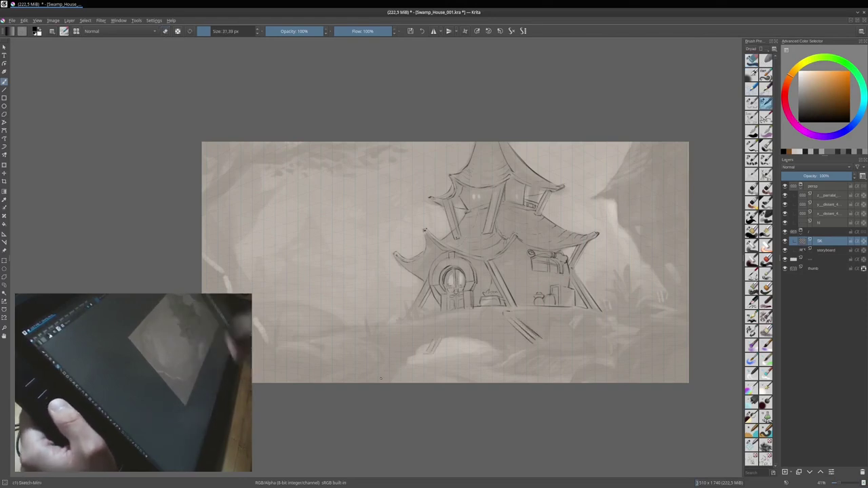
key("e")
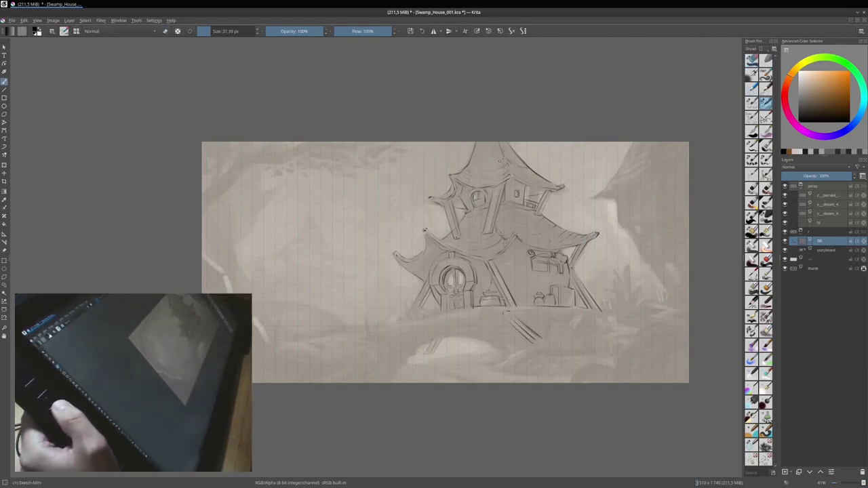
key("e")
left_click_drag(473, 208, 480, 201)
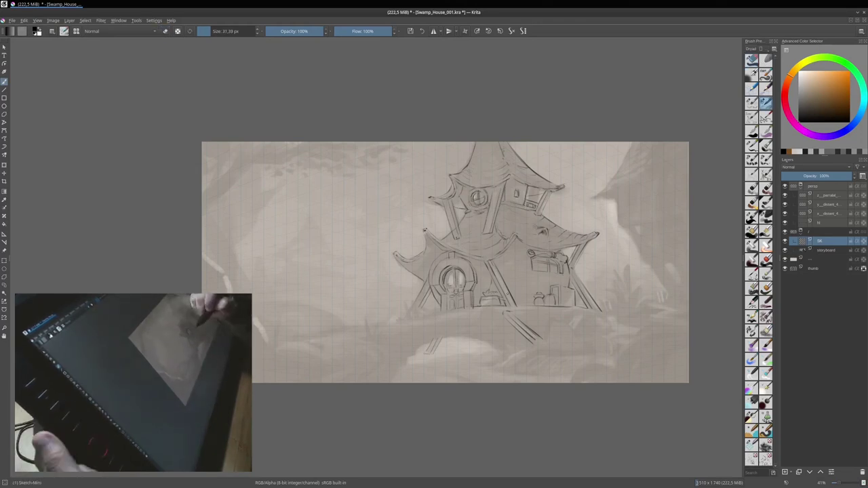
Add the grass tuft, ground lines and the second stilted hut with Sketch-Mini.
left_click_drag(625, 287, 626, 257)
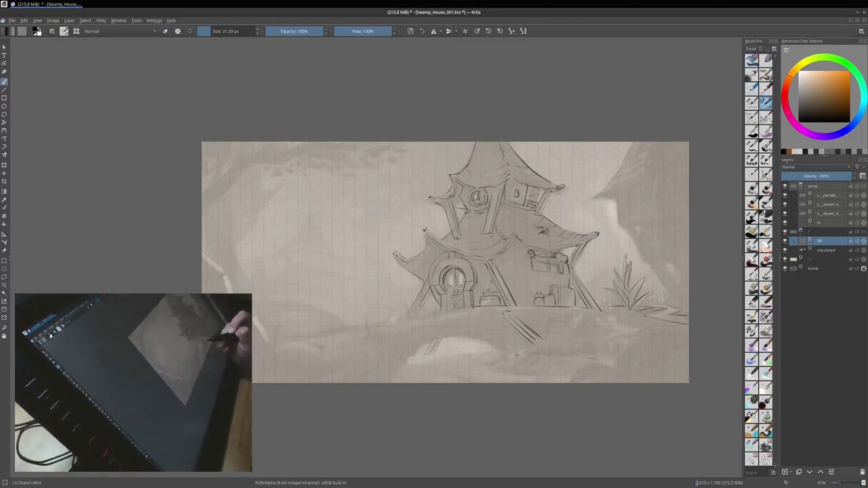
left_click_drag(516, 355, 551, 353)
left_click_drag(532, 254, 562, 275)
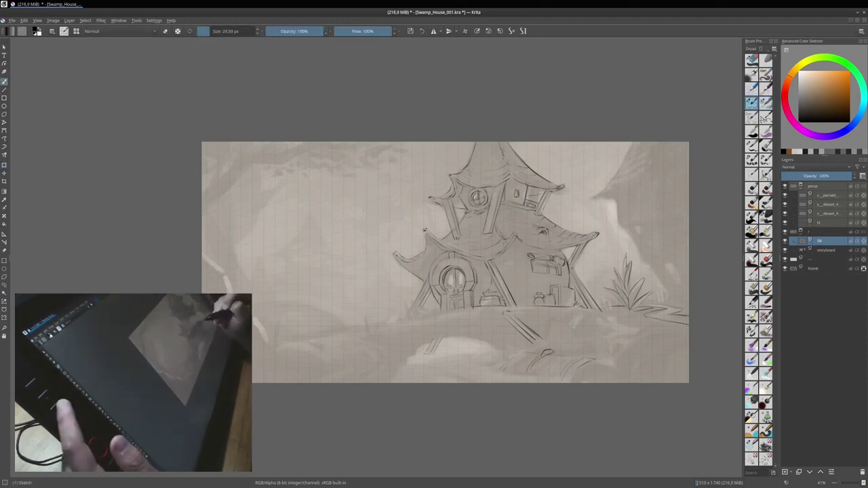
left_click(765, 101)
left_click_drag(618, 223, 631, 186)
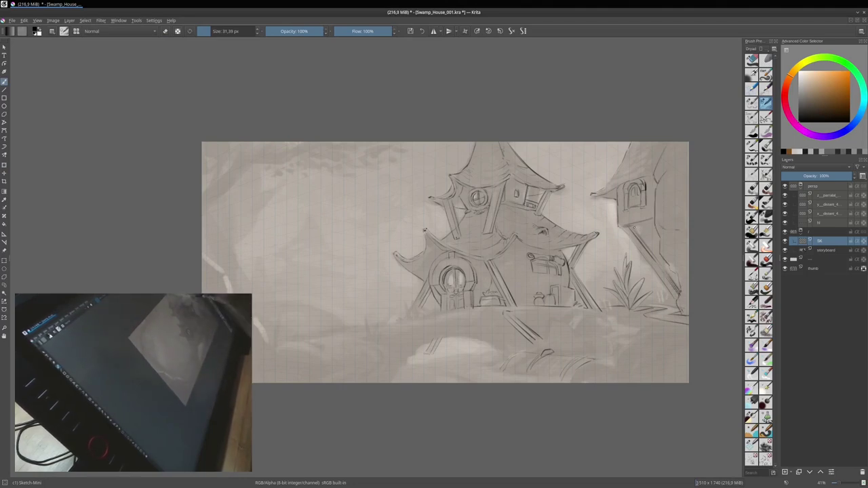
Sketch lower-left terrain contours with Bristles-2 Glazing, then Bristles-2 Flat at low opacity.
left_click(751, 189)
left_click_drag(369, 342, 389, 378)
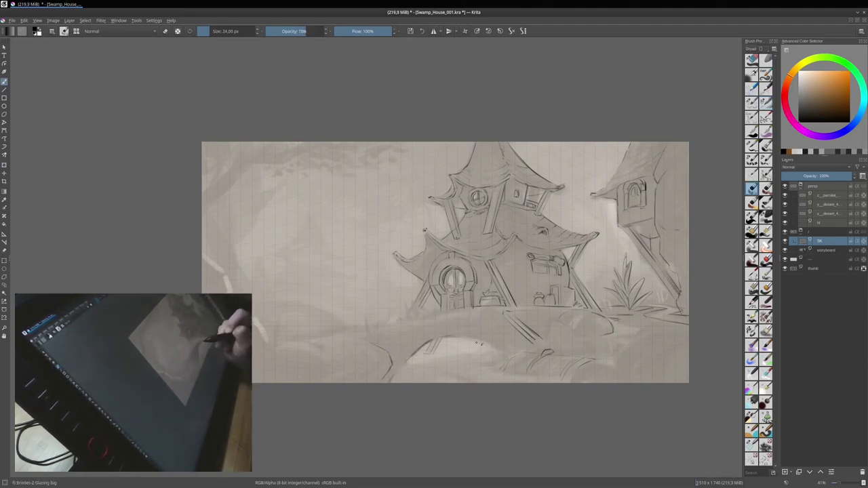
left_click_drag(275, 296, 369, 324)
key("e")
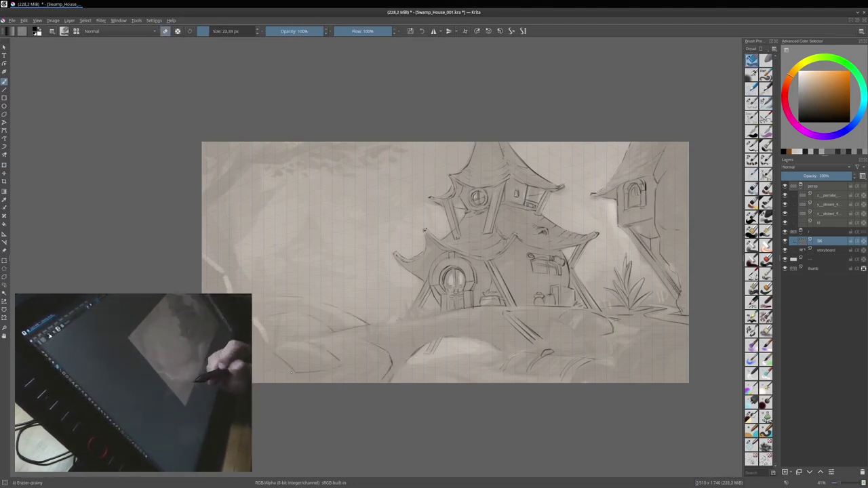
left_click(751, 174)
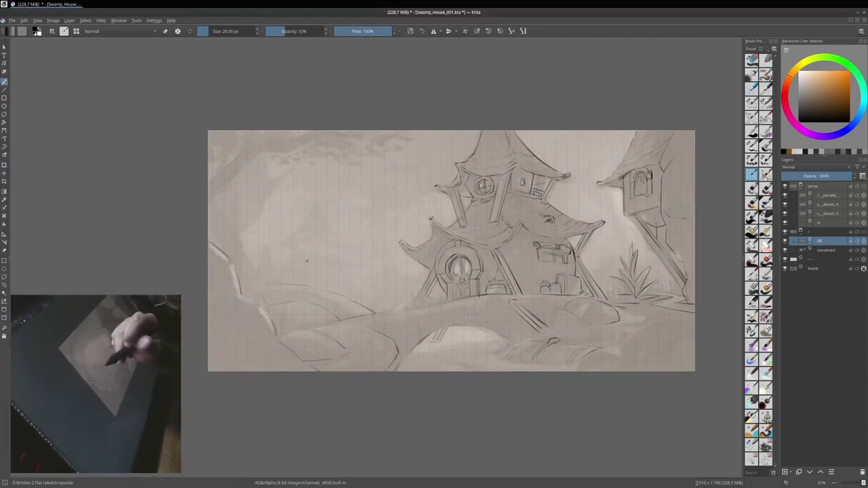
mouse_move(307, 260)
left_mouse_down()
mouse_move(305, 219)
mouse_move(332, 271)
left_mouse_up()
Sketch a background tree and choose blue-grey shades with Dry Painter and Bristles-2 brushes.
left_click_drag(688, 297, 641, 312)
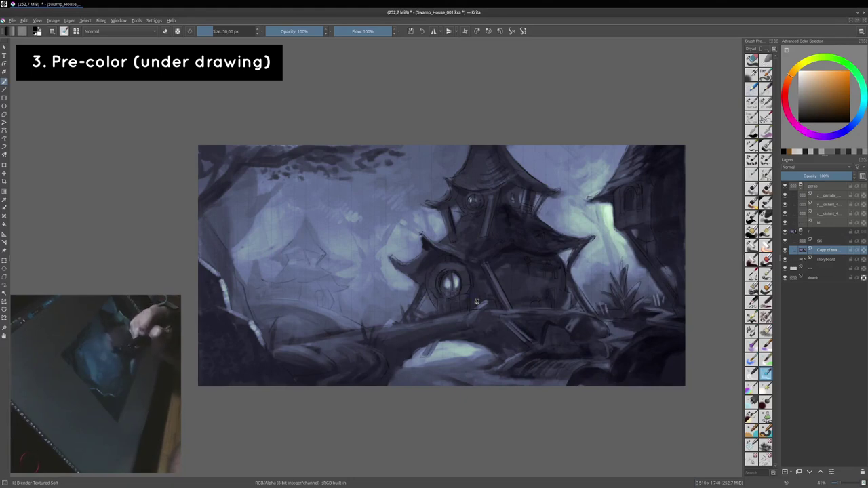
left_click(476, 302, "ctrl")
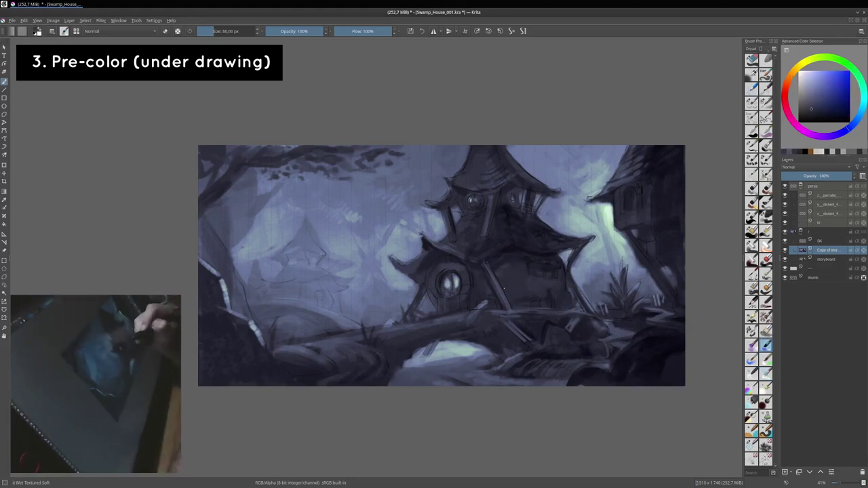
left_click(765, 231)
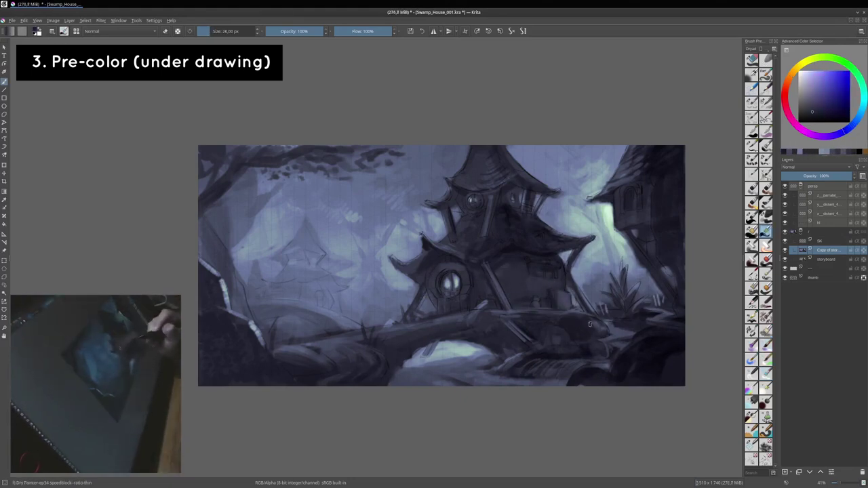
key("slash")
left_click(469, 249, "ctrl")
left_click(464, 282, "ctrl")
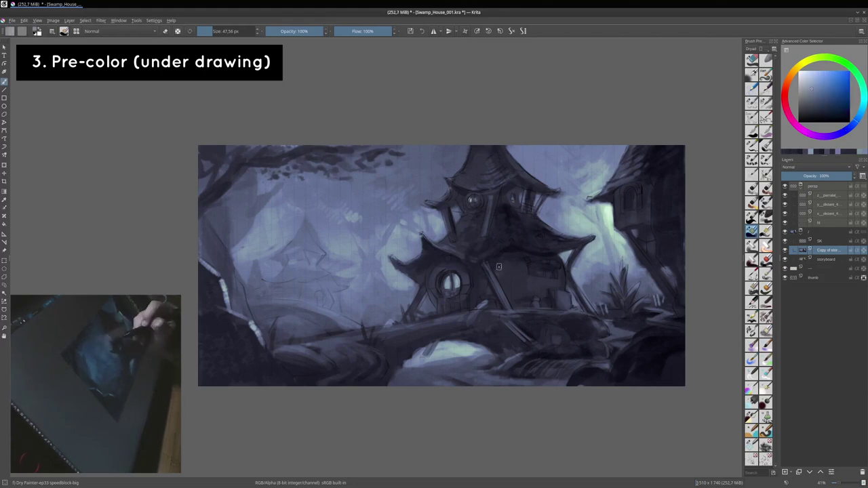
key("slash")
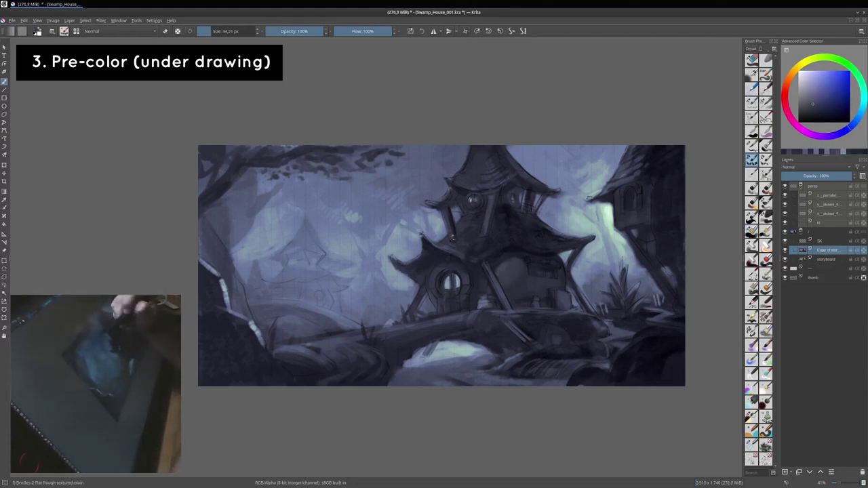
left_click(514, 271, "ctrl")
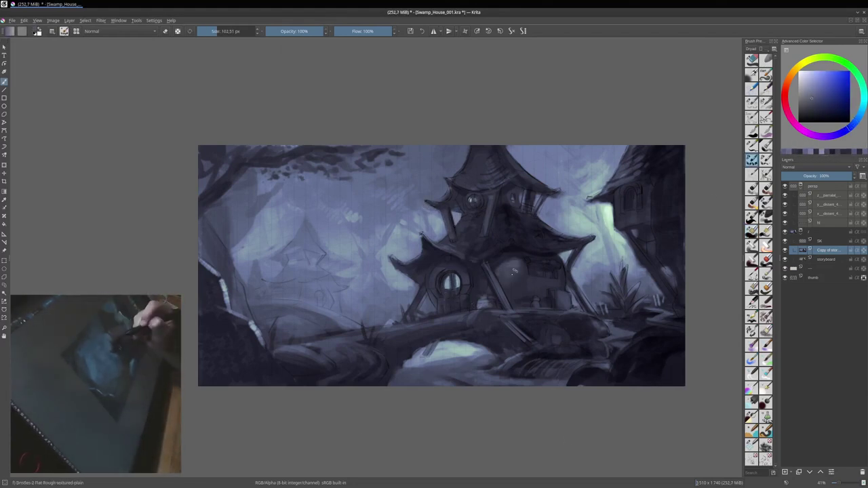
Paint warm orange glow in the round and right windows and wash the centre with brighter blue.
left_click(752, 416)
left_click_drag(444, 275, 455, 290)
left_click_drag(423, 322, 562, 345)
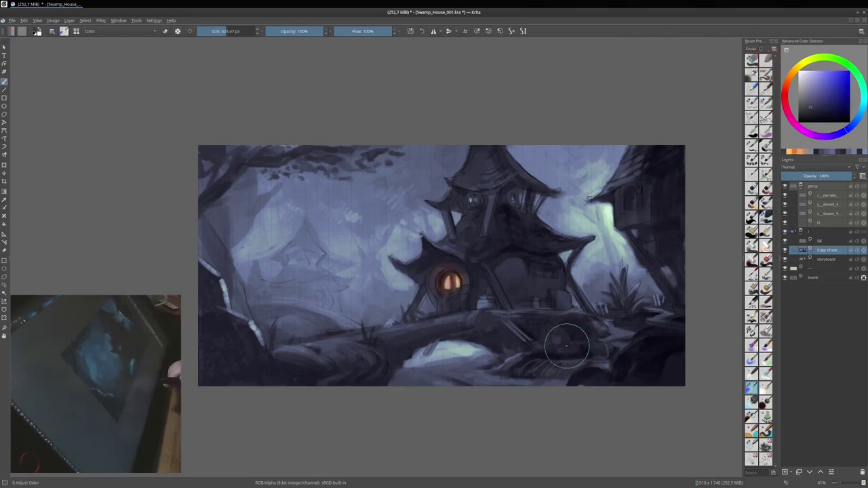
left_click_drag(336, 271, 591, 383)
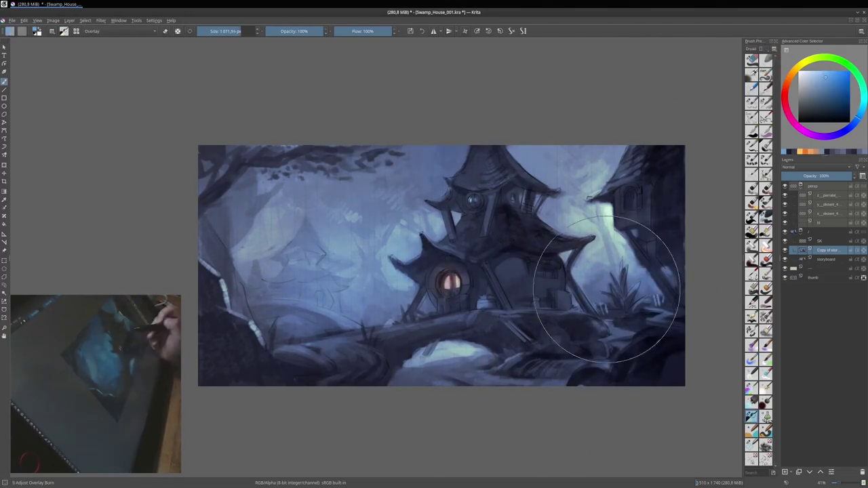
key("slash")
key("slash")
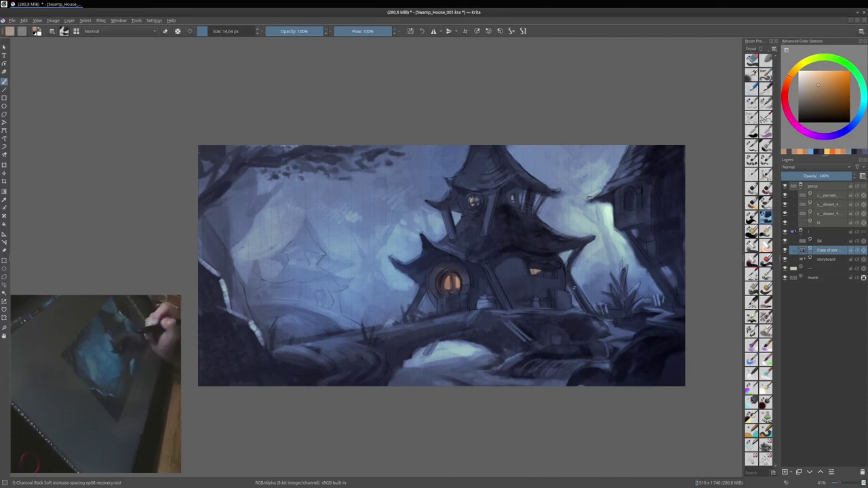
left_click_drag(530, 274, 552, 274)
left_click(751, 245)
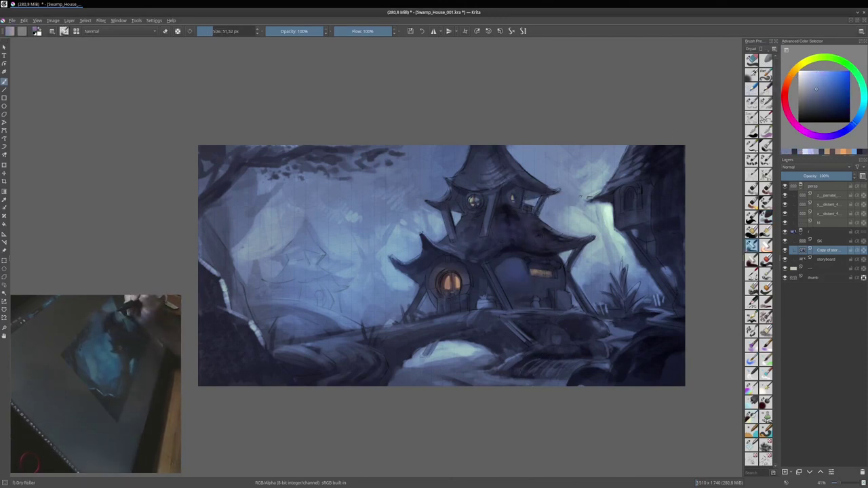
left_click(597, 215, "ctrl")
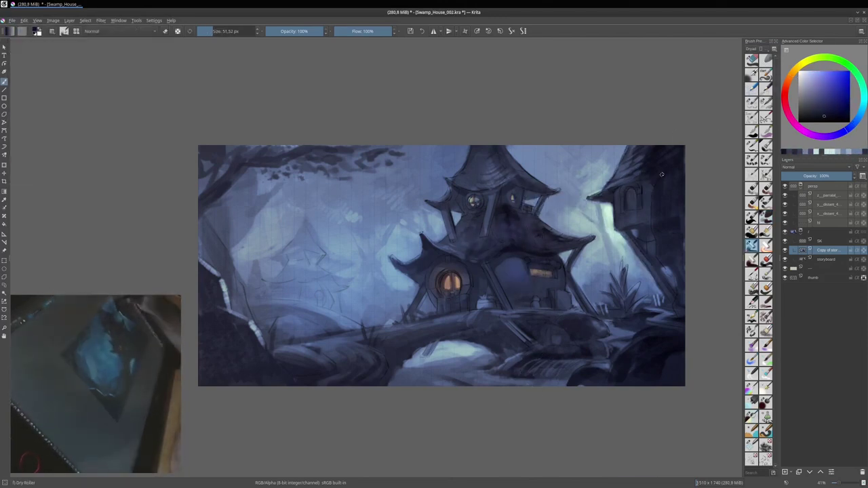
key("slash")
Apply Color Balance to shift the painting's tint toward cool teal.
key("ctrl+b")
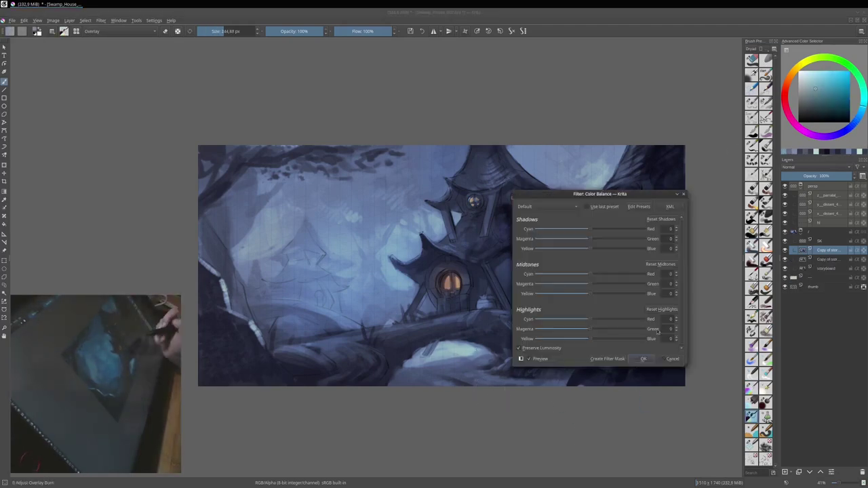
key("Return")
left_click_drag(840, 176, 804, 174)
key("Insert")
Add a new layer with a reddish wash over the top-left sky, set to Multiply.
left_click(752, 344)
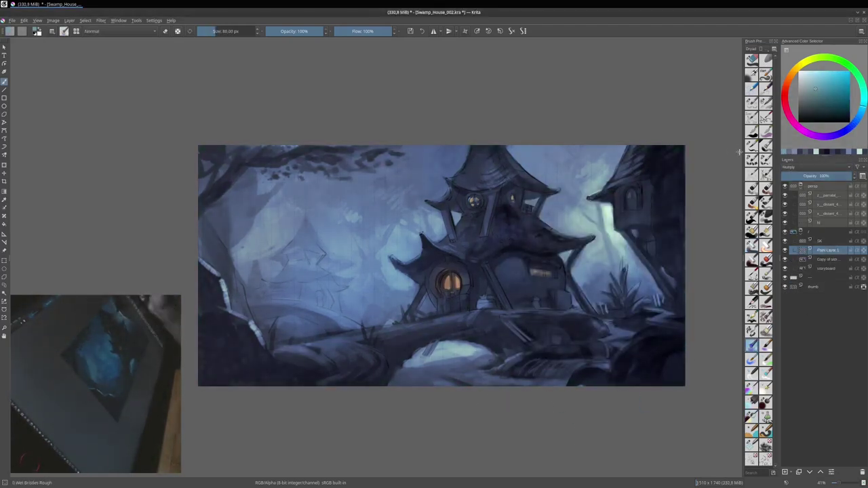
left_click_drag(257, 177, 406, 237)
key("alt+shift+m")
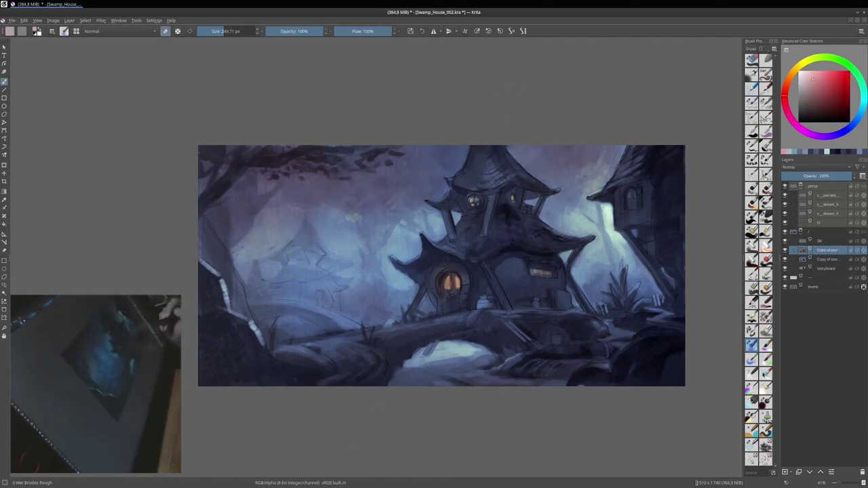
Darken the background trees with light and darker blue strokes using Charcoal Rock Soft.
left_click(765, 215)
left_click(344, 253, "ctrl")
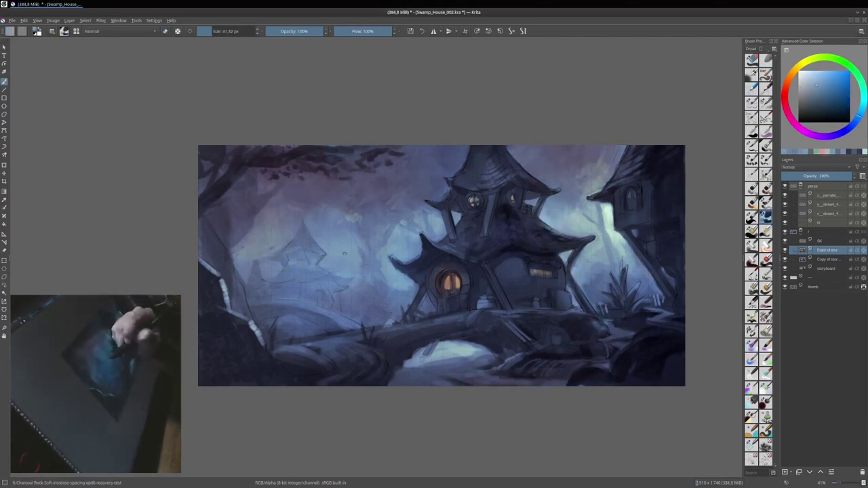
left_click_drag(325, 258, 290, 282)
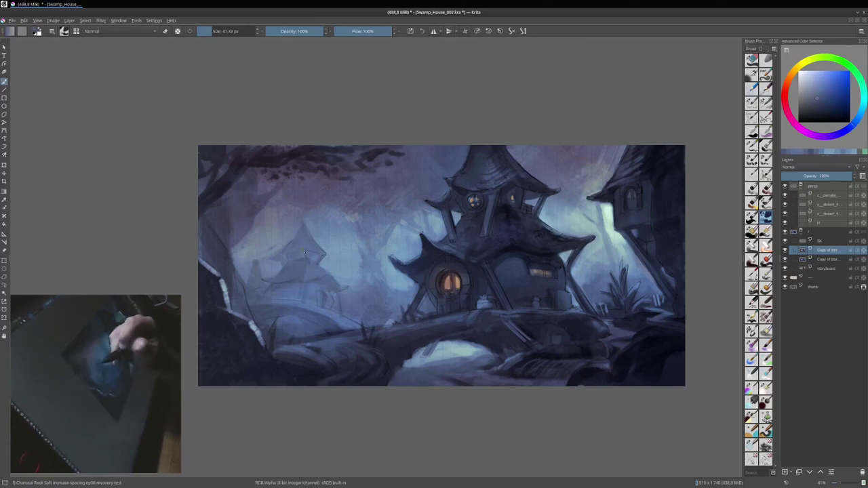
left_click(751, 286)
left_click(751, 159)
left_click(322, 366, "ctrl")
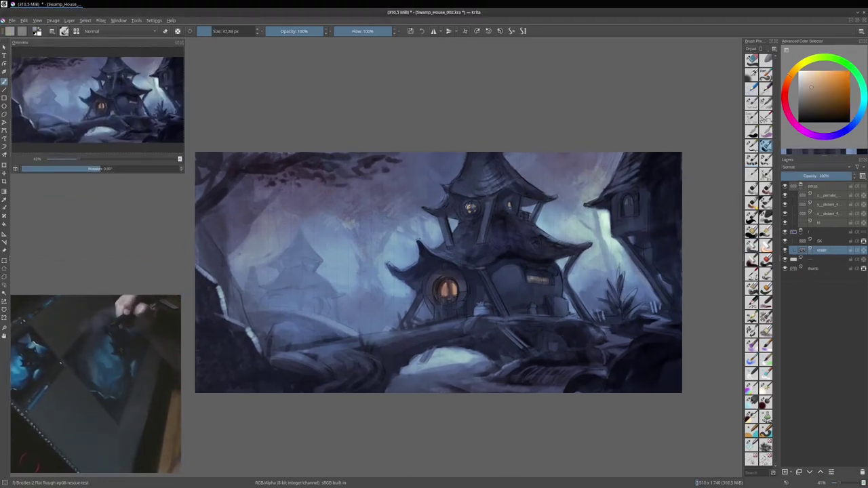
Rub dark and light texture along the lower-left edge with the canvas-rub brush.
left_click(415, 269, "ctrl")
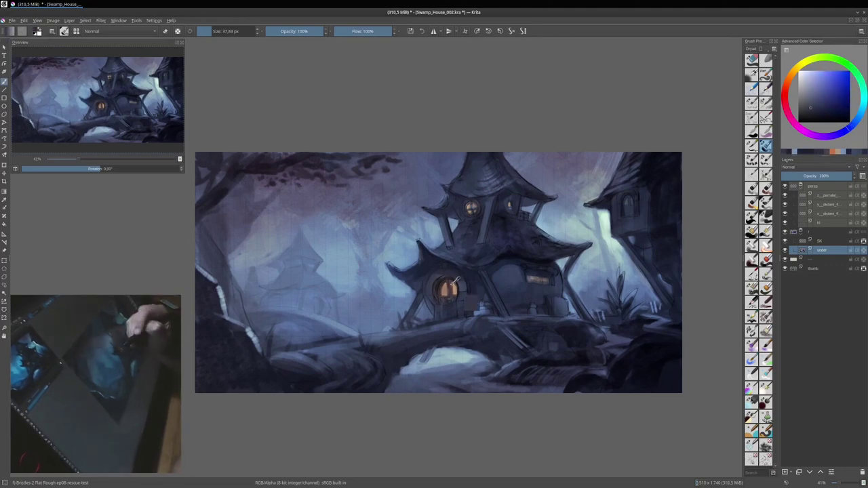
left_click(471, 303, "ctrl")
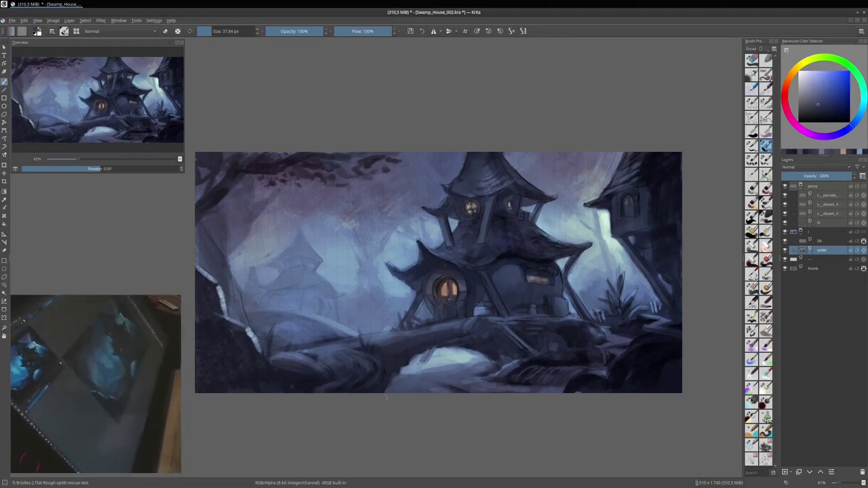
key("/")
left_click(631, 369, "ctrl")
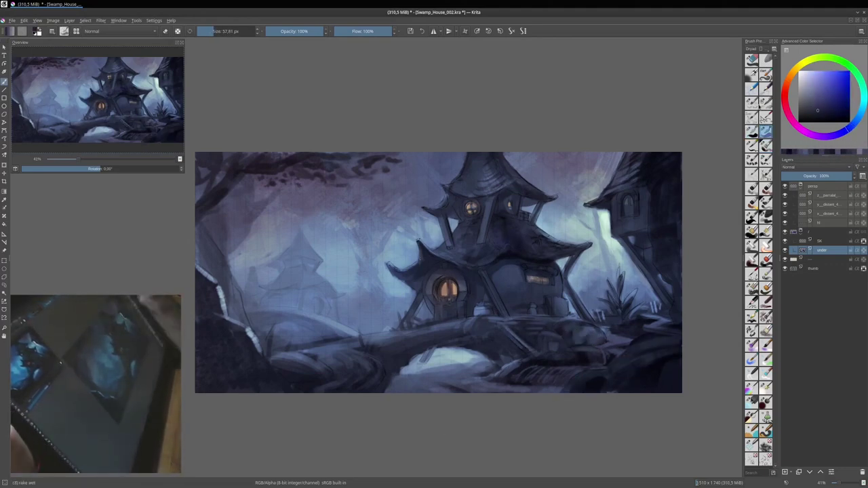
left_click(526, 238, "ctrl")
left_click(751, 102)
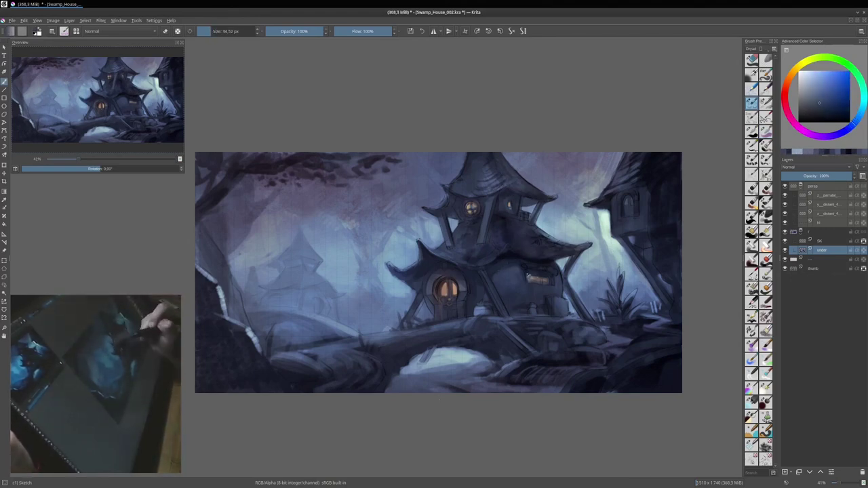
left_click(765, 330)
left_click_drag(207, 288, 282, 386)
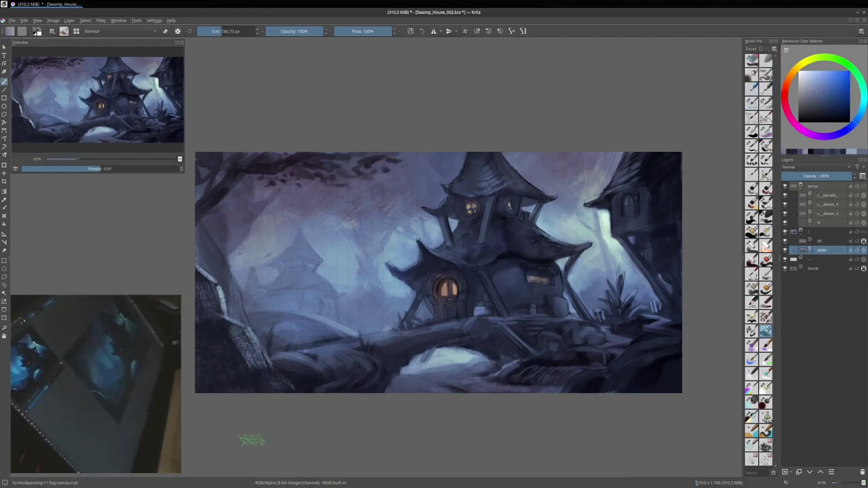
left_click_drag(203, 271, 244, 333)
Rework the fallen log with light and dark cake-wet strokes.
key("/")
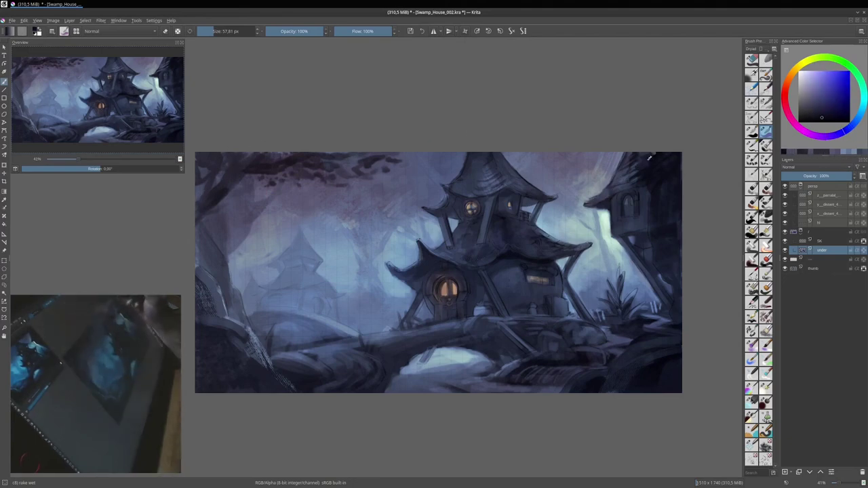
mouse_move(651, 349)
left_mouse_down()
mouse_move(569, 335)
mouse_move(610, 362)
left_mouse_up()
left_click_drag(515, 325, 461, 339)
left_click_drag(359, 339, 285, 372)
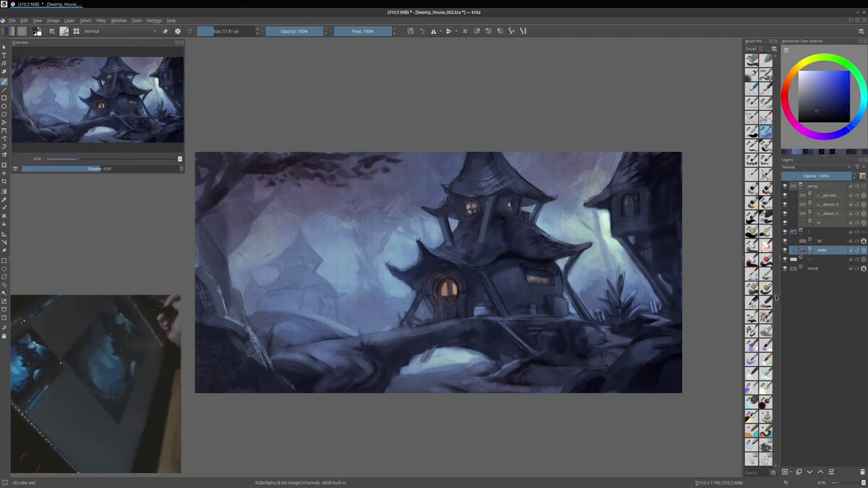
Switch to the soft charcoal brush in a lighter colour, enlarge it, and zoom to 67%.
left_click(751, 330)
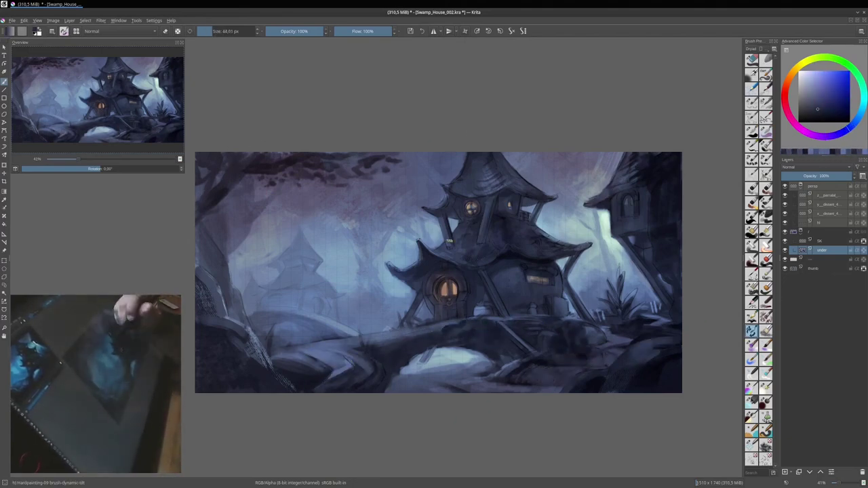
left_click(751, 160)
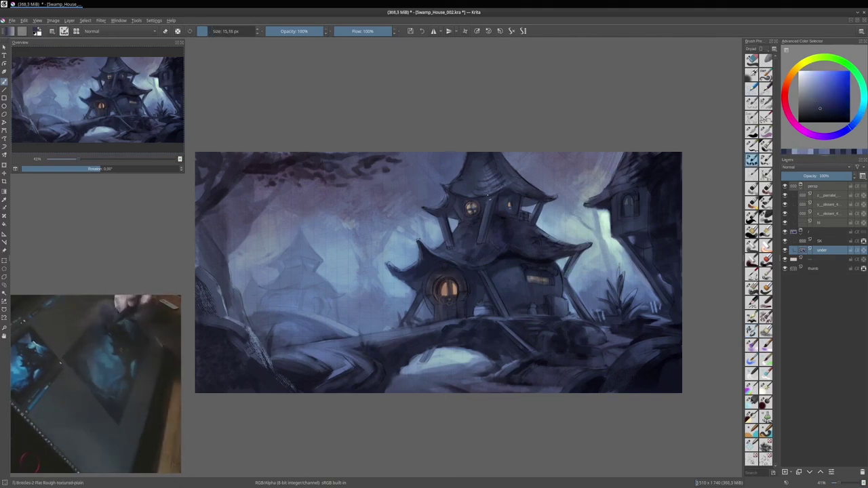
key("k")
left_click(765, 217)
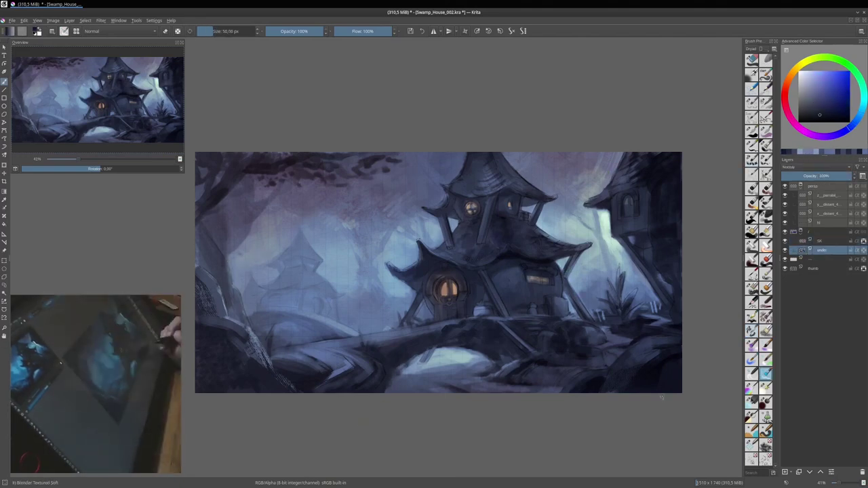
left_click(817, 91)
key("k")
key("]")
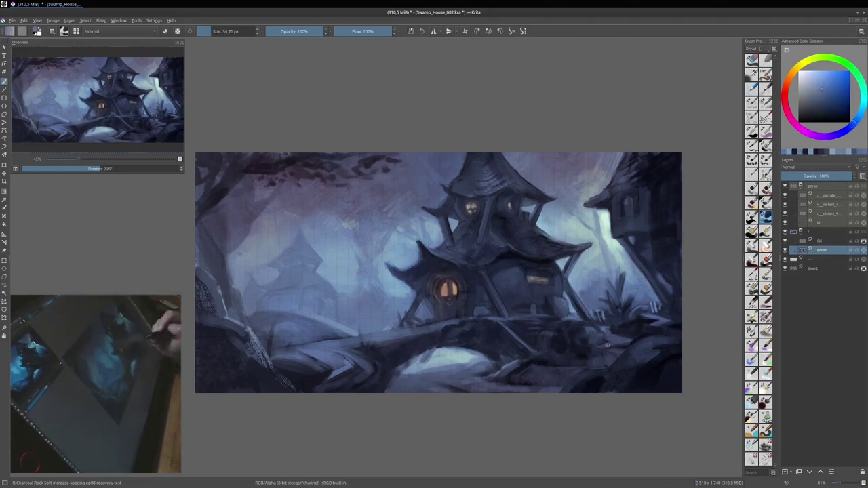
key("k")
key("]")
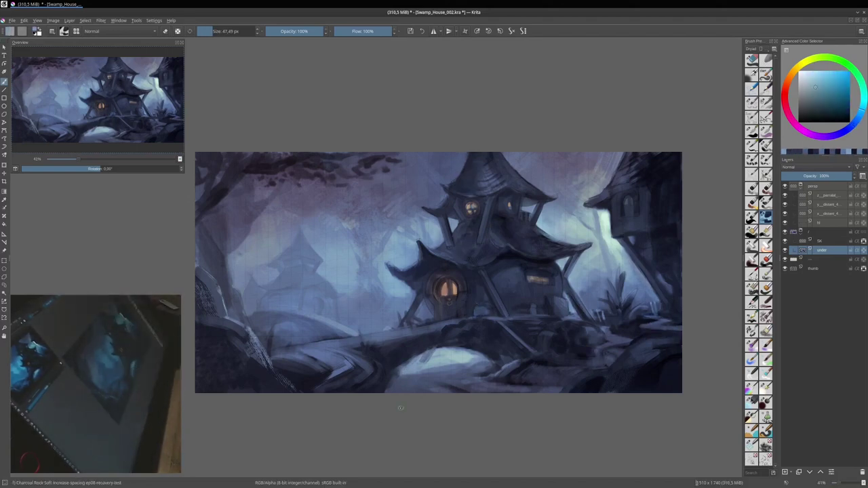
key("F6")
key("F6")
right_click(129, 134)
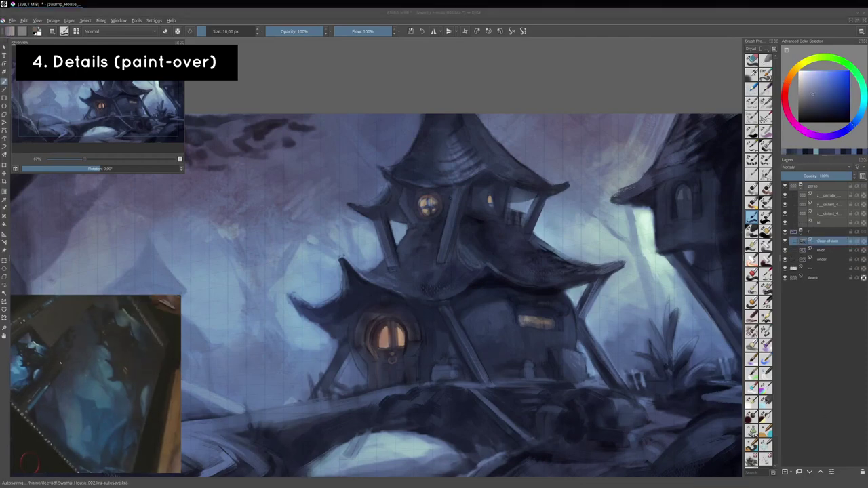
Paint a light railing on the upper house in a sampled blue-grey.
left_click(532, 198, "ctrl")
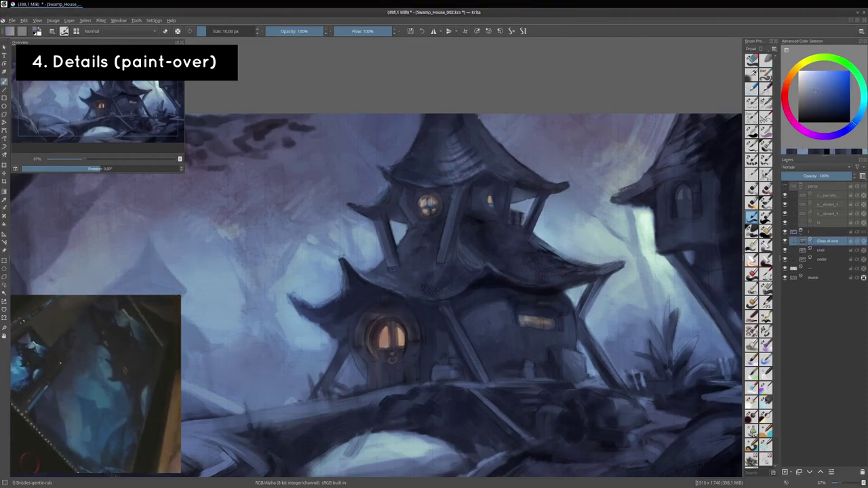
left_click(505, 124, "ctrl")
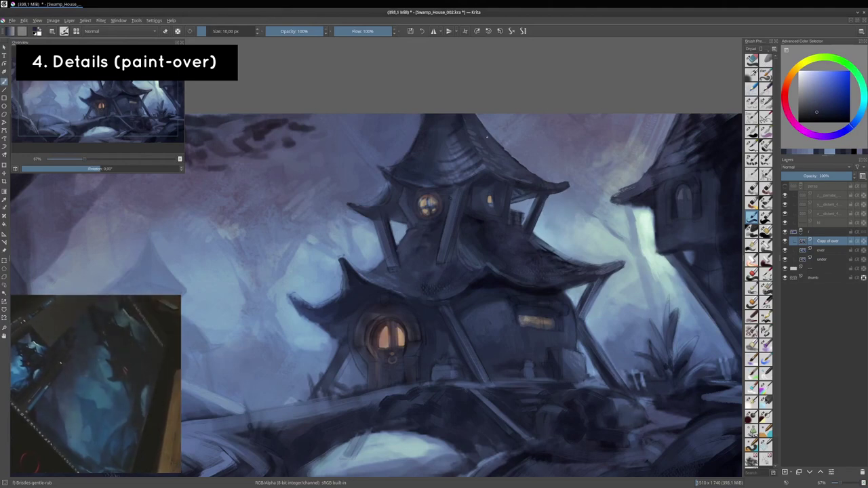
left_click_drag(512, 210, 522, 225)
key("slash")
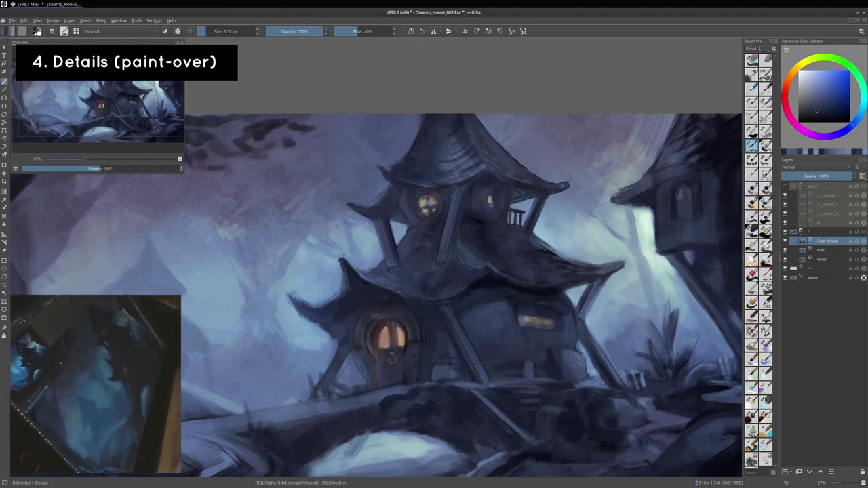
key("slash")
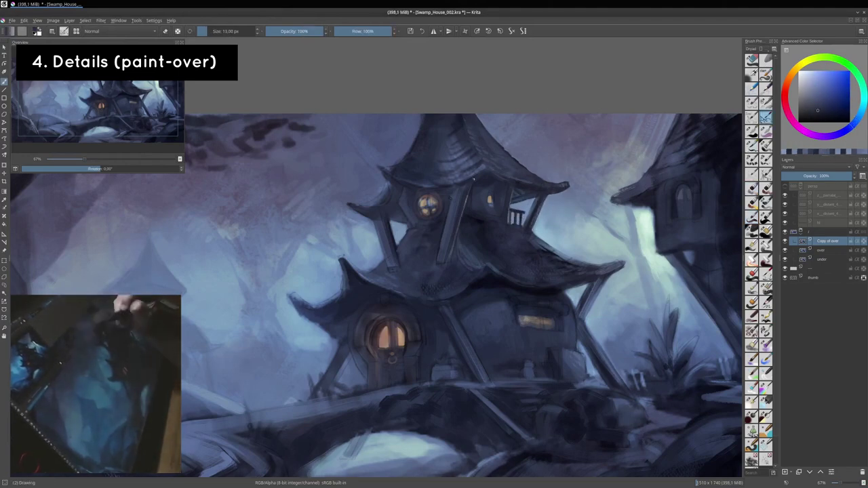
Lay light sky strokes, repaint the roof edge light blue-grey and add shingle strokes.
left_click(544, 188, "ctrl")
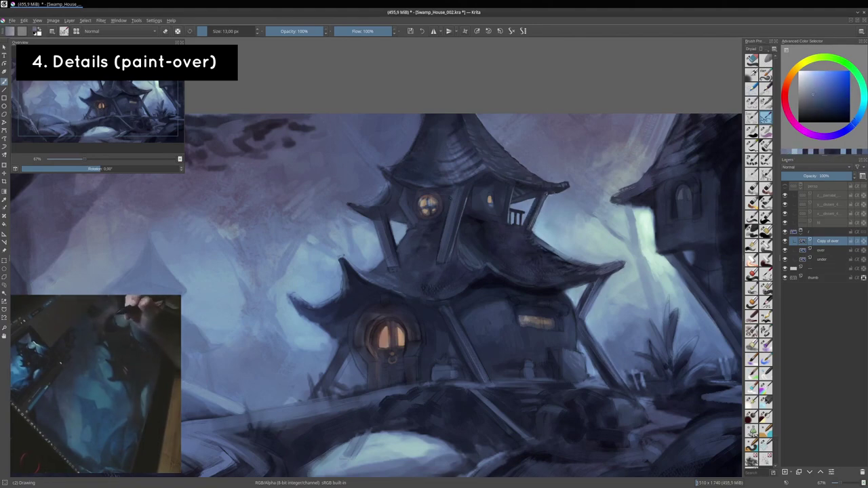
left_click(764, 230)
left_click_drag(204, 224, 325, 271)
left_click_drag(563, 197, 597, 217)
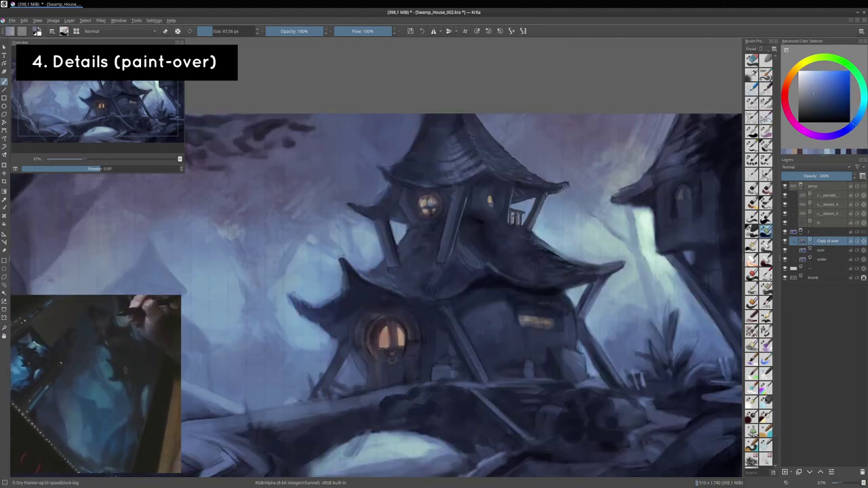
left_click(559, 252, "ctrl")
left_click(490, 198, "ctrl")
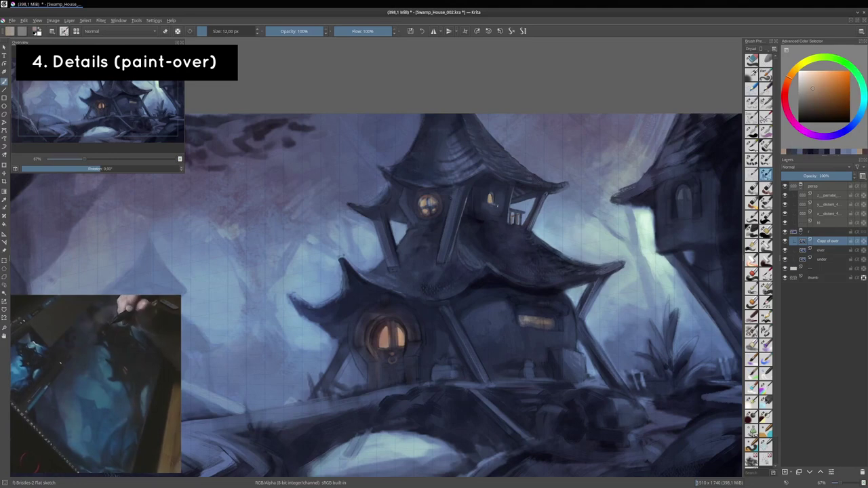
left_click_drag(455, 154, 483, 144)
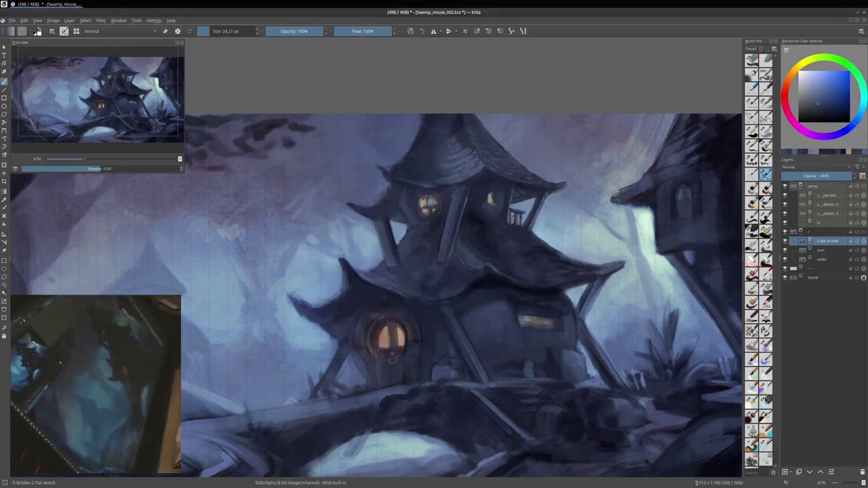
left_click_drag(450, 160, 459, 139)
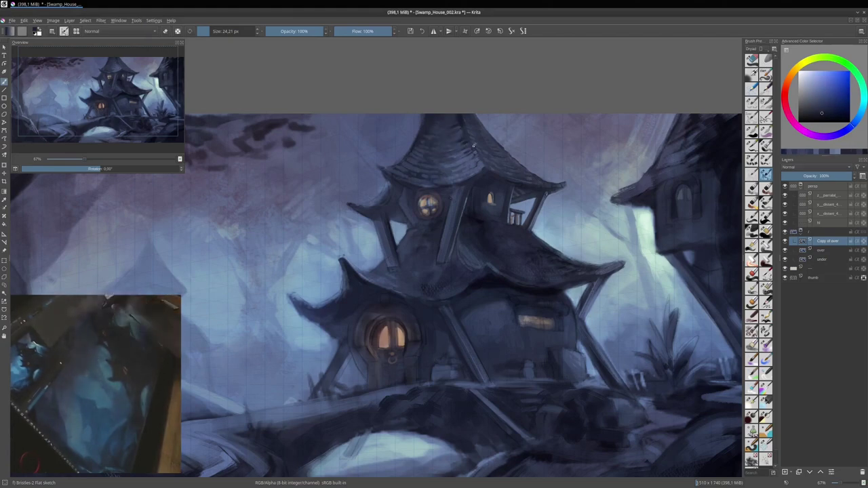
Sample darker blue-greys and cycle flat rough, charcoal and hard painting brush presets.
key("slash")
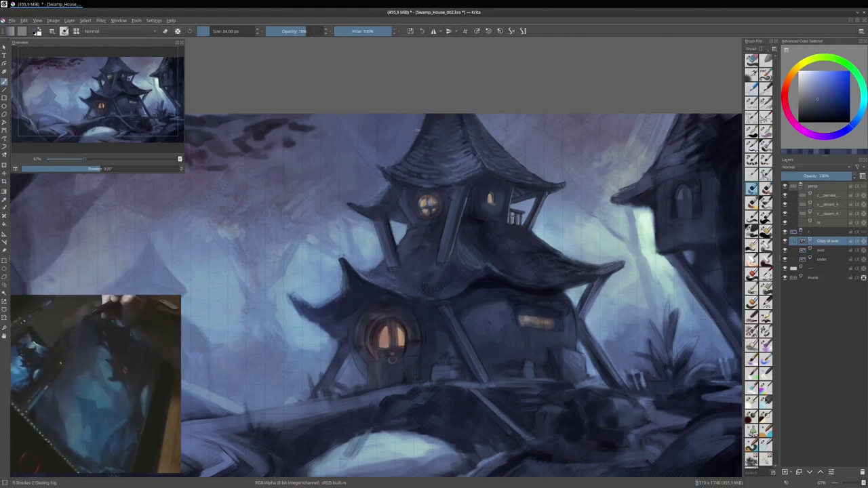
left_click(440, 202, "ctrl")
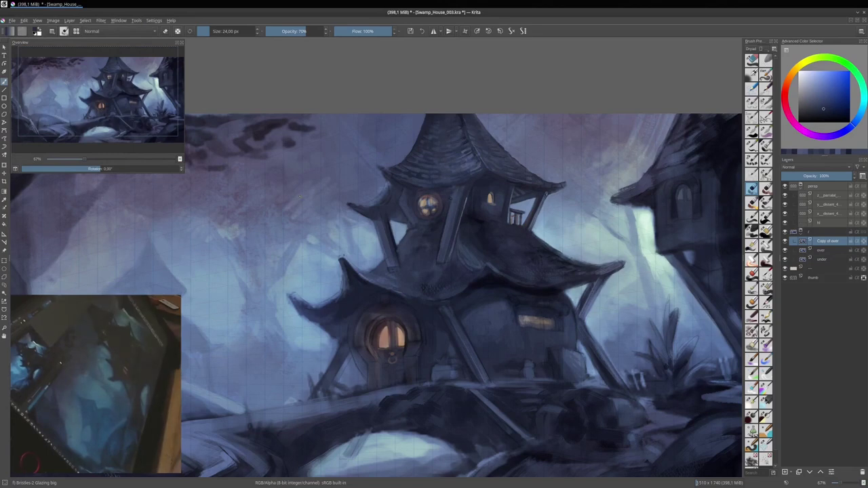
left_click(501, 154, "ctrl")
left_click(517, 154, "ctrl")
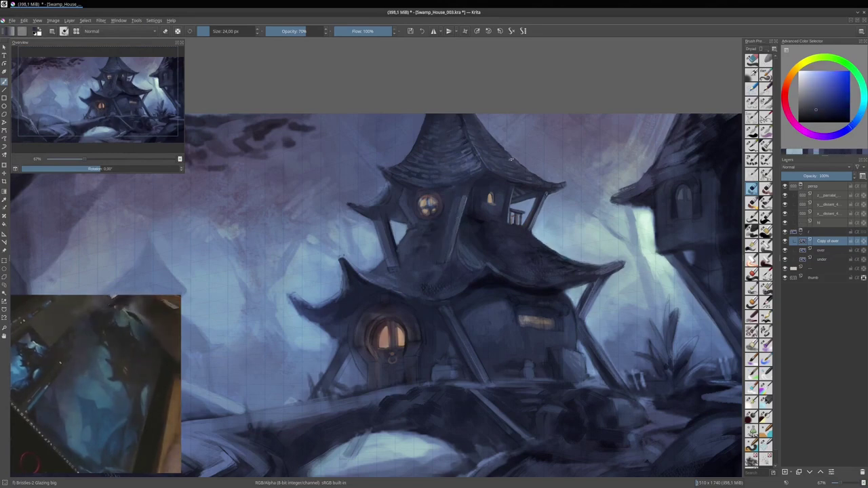
key("slash")
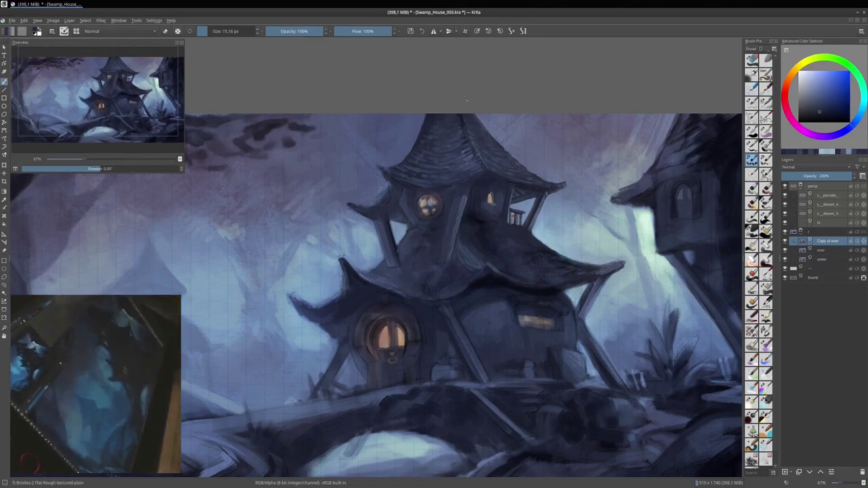
key("slash")
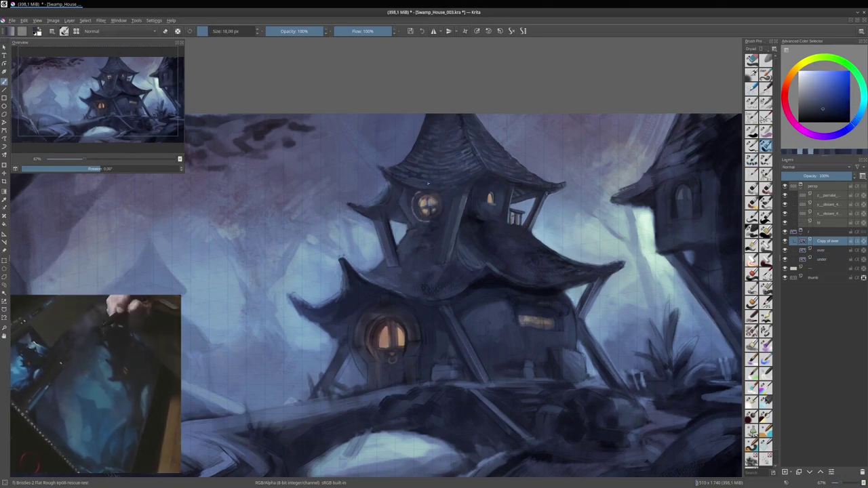
key("comma")
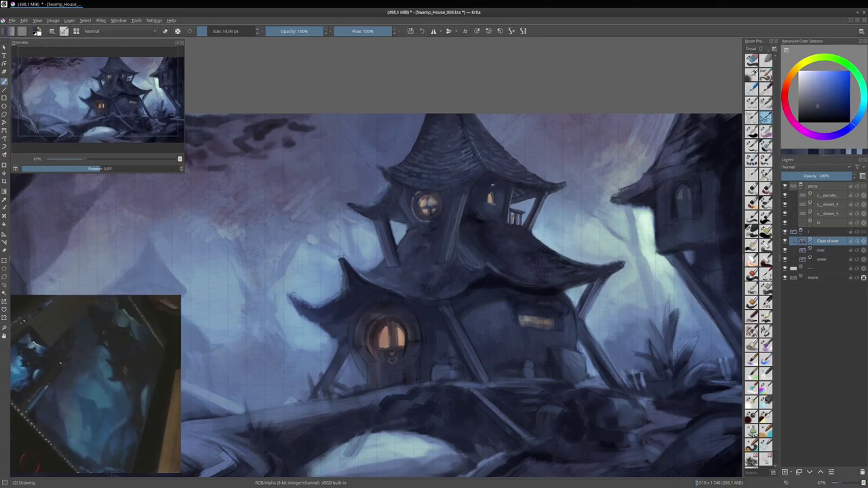
key("period")
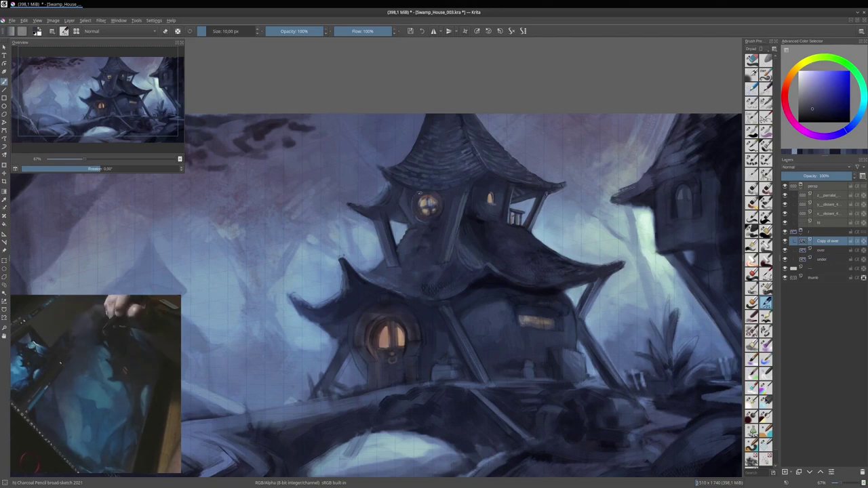
key("period")
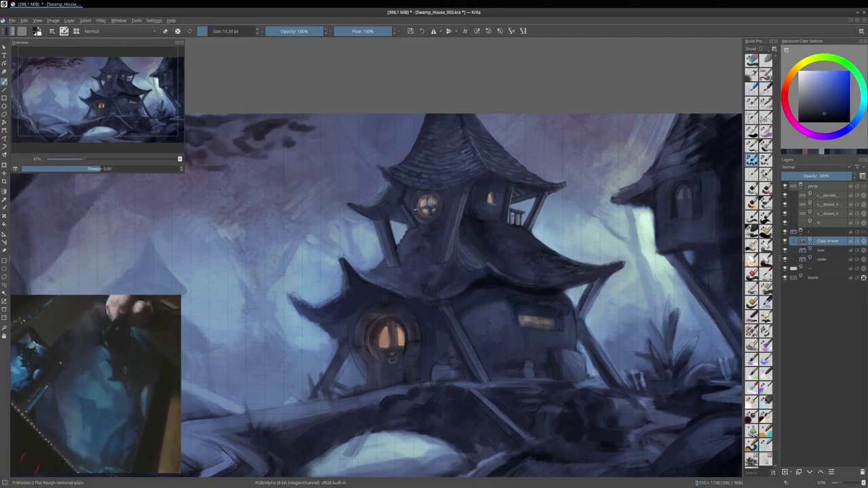
left_click(477, 216, "ctrl")
key("l")
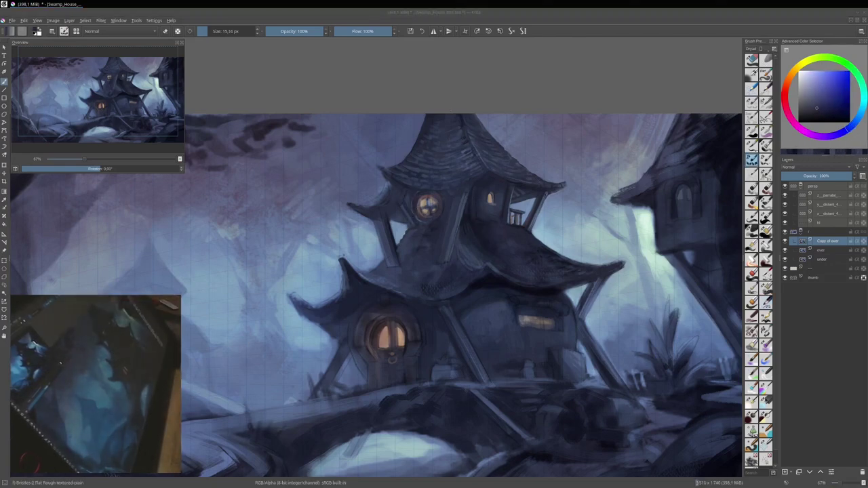
key("period")
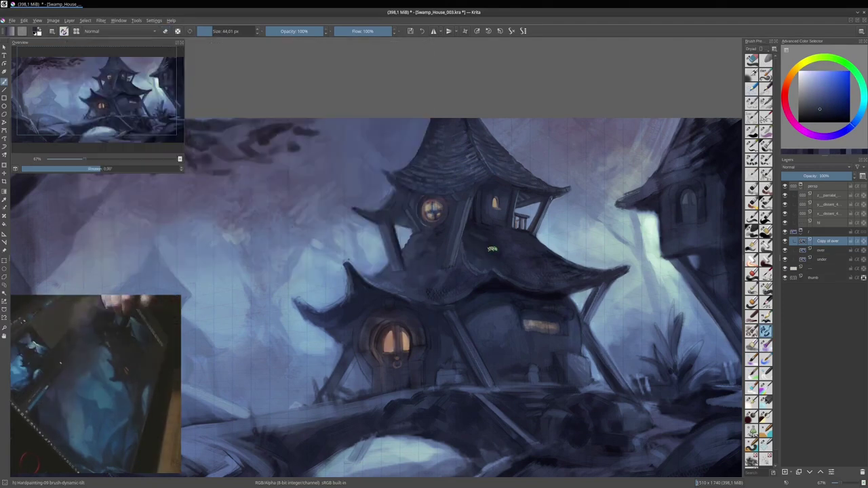
Paint the small lower window warm yellow and darken the roof edge with Bristles-2 Flat Rough.
key("comma")
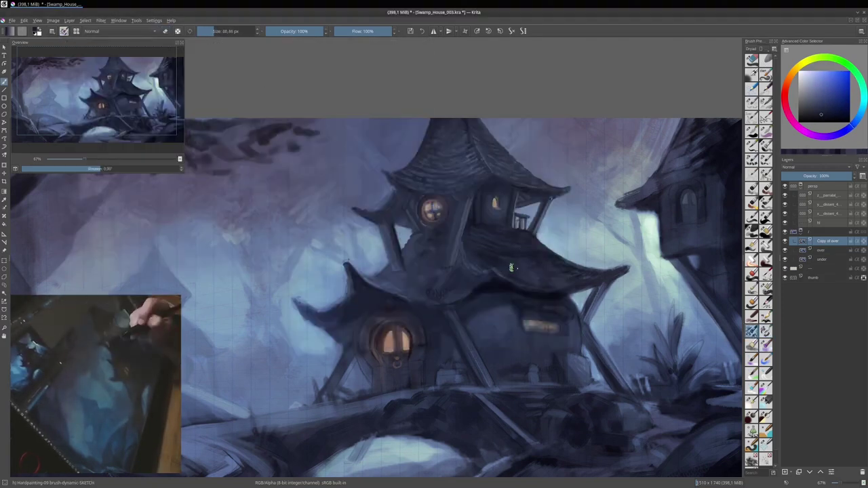
key("slash")
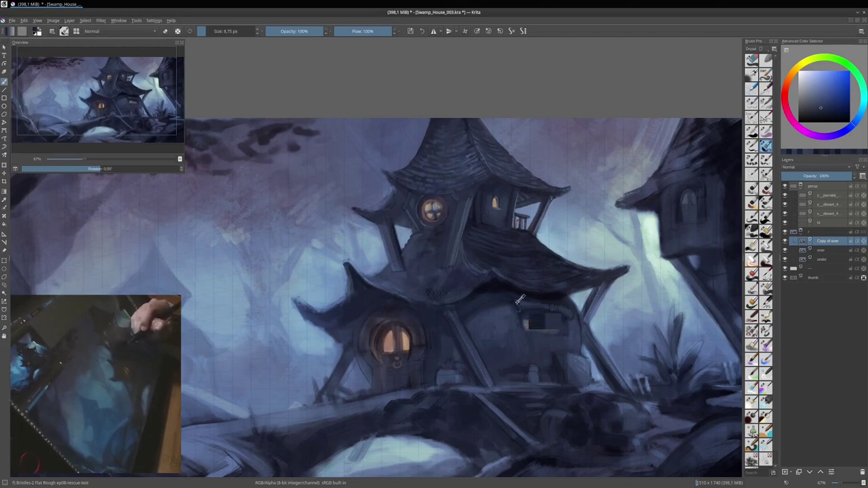
mouse_move(527, 323)
left_mouse_down()
mouse_move(560, 326)
mouse_move(587, 294)
left_mouse_up()
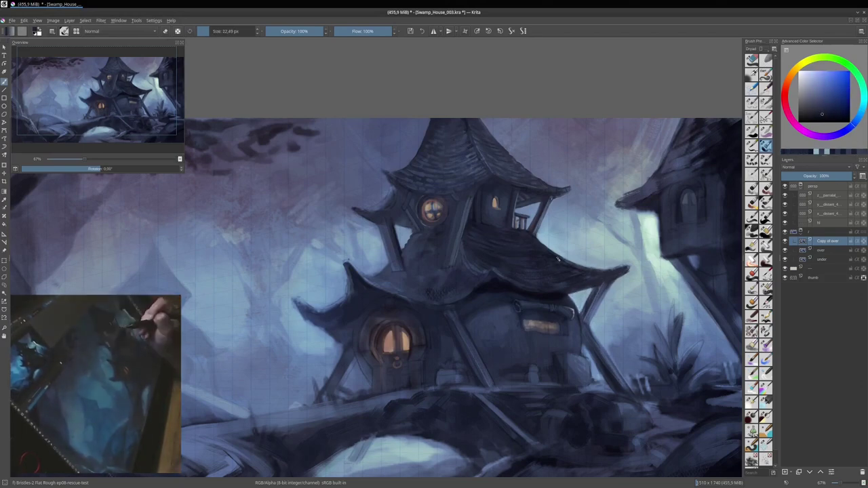
left_click_drag(557, 259, 606, 273)
Sample cyan and darker blues, then paint strokes under the eave with Hardpainting-09 SKETCH.
key("slash")
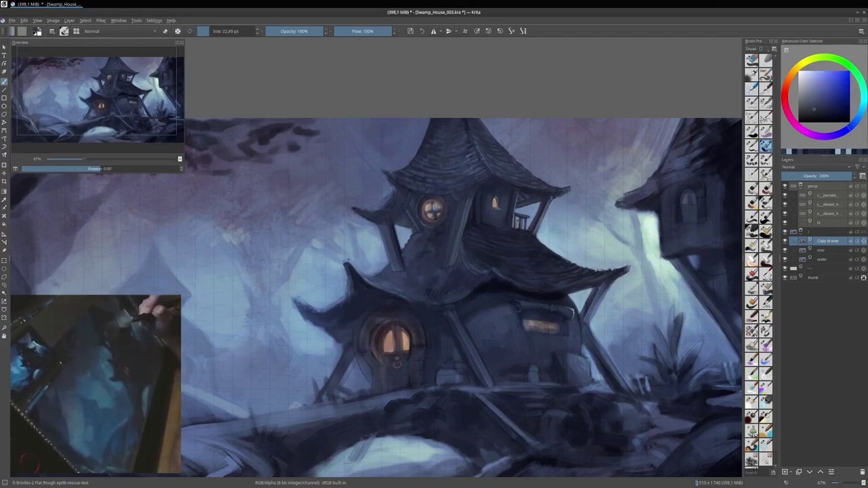
left_click(639, 219, "ctrl")
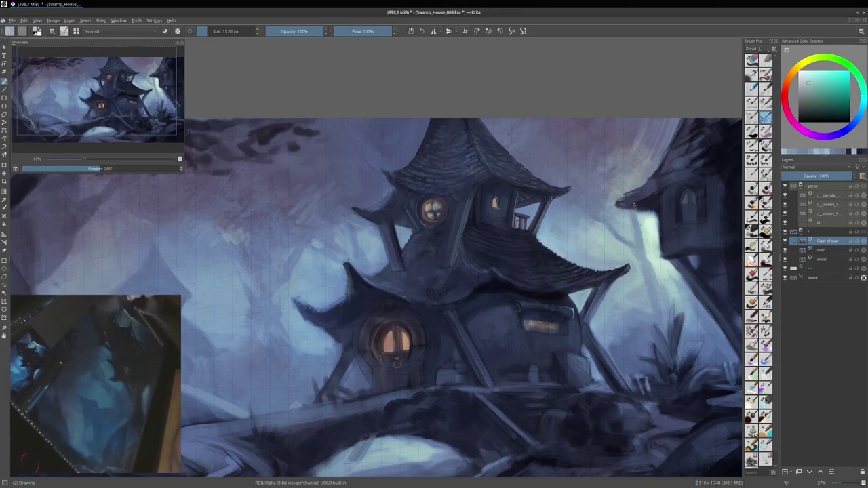
key("slash")
left_click(596, 199, "ctrl")
key("slash")
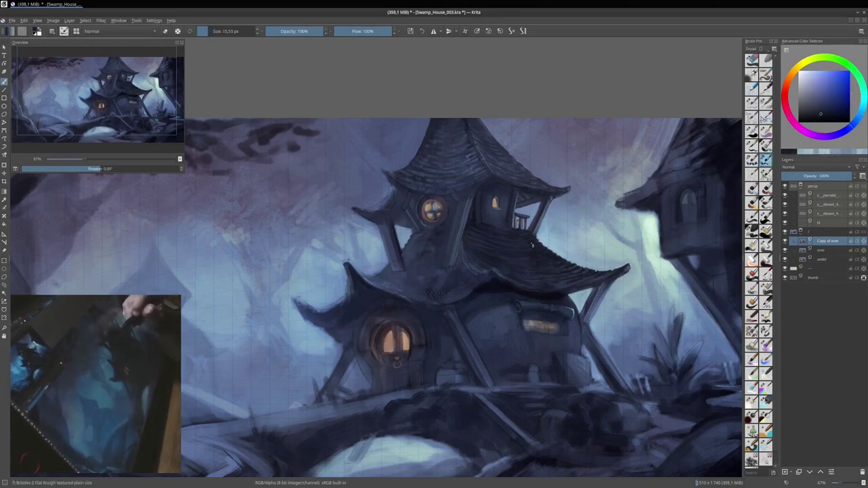
left_click(479, 183, "ctrl")
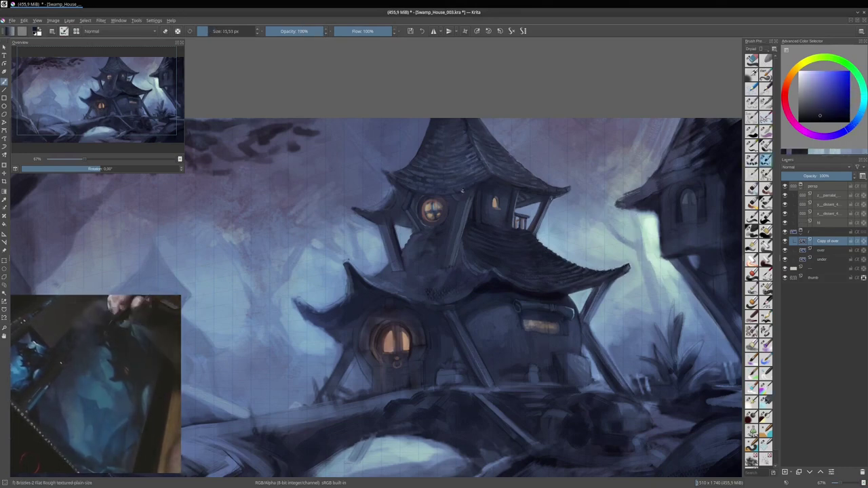
key("slash")
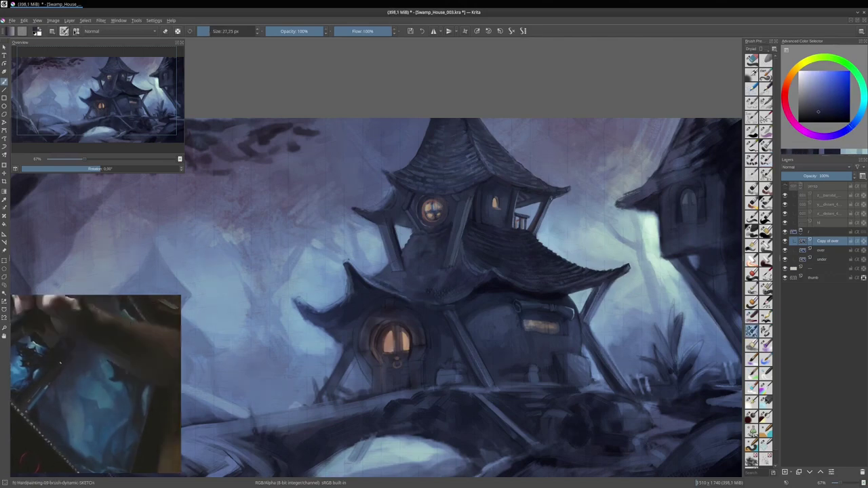
left_click(434, 292, "ctrl")
left_click_drag(488, 293, 516, 285)
left_click_drag(414, 298, 476, 272)
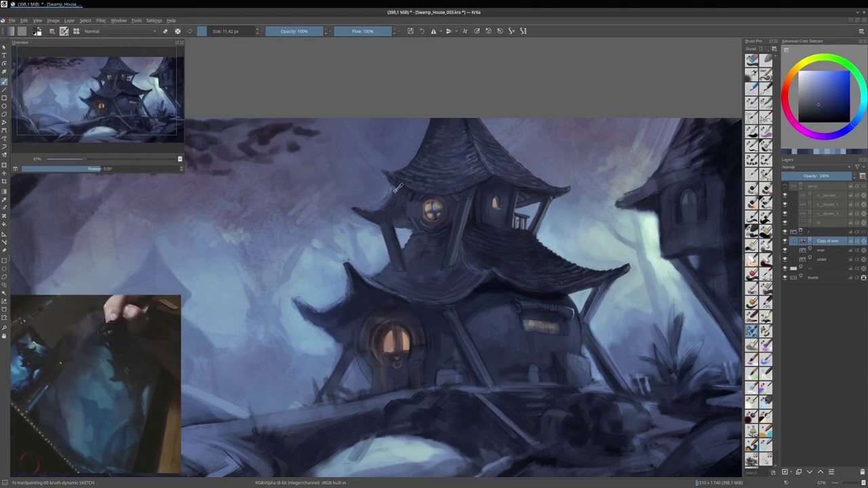
Sample sky, orange glow and frame colours around the round tower window for detailing.
left_click(402, 143, "ctrl")
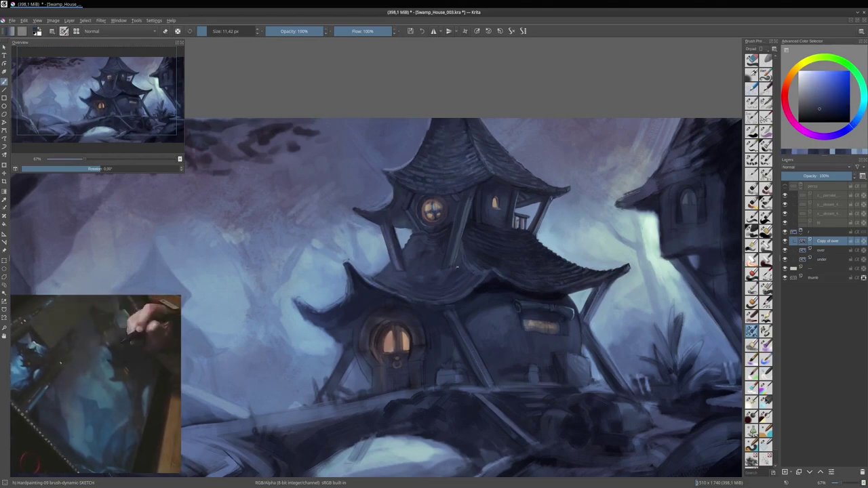
left_click(403, 120, "ctrl")
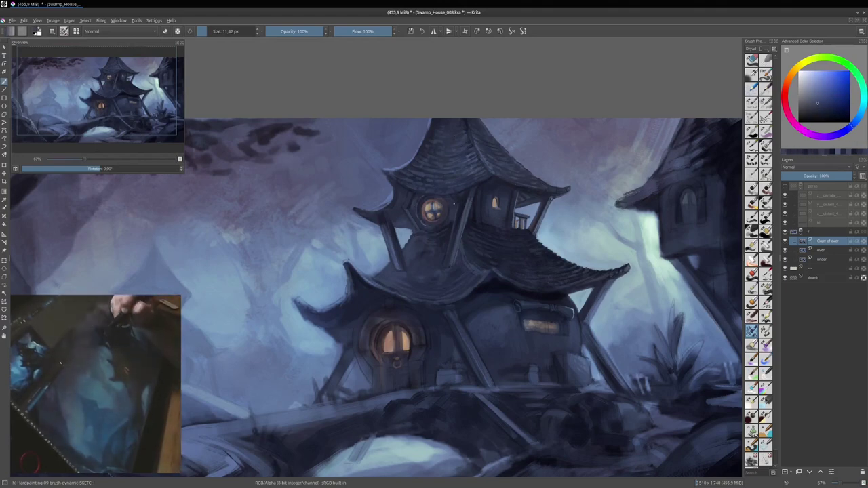
left_click(413, 169, "ctrl")
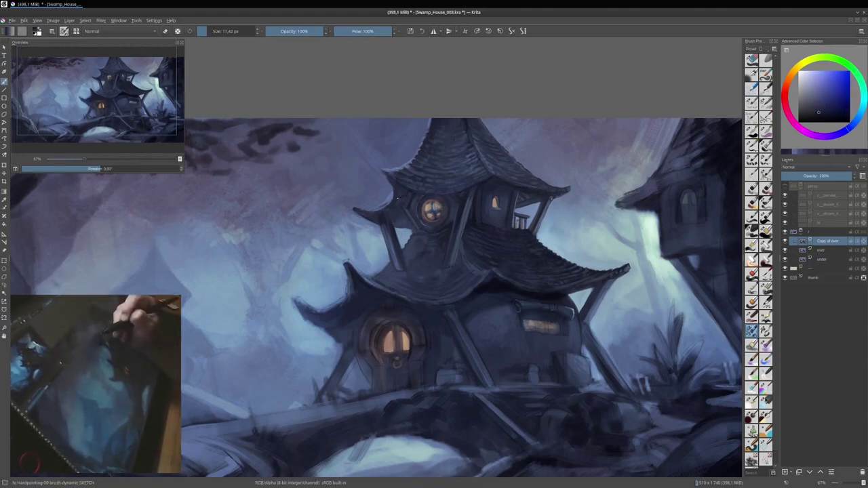
left_click(399, 217, "ctrl")
left_click(419, 227, "ctrl")
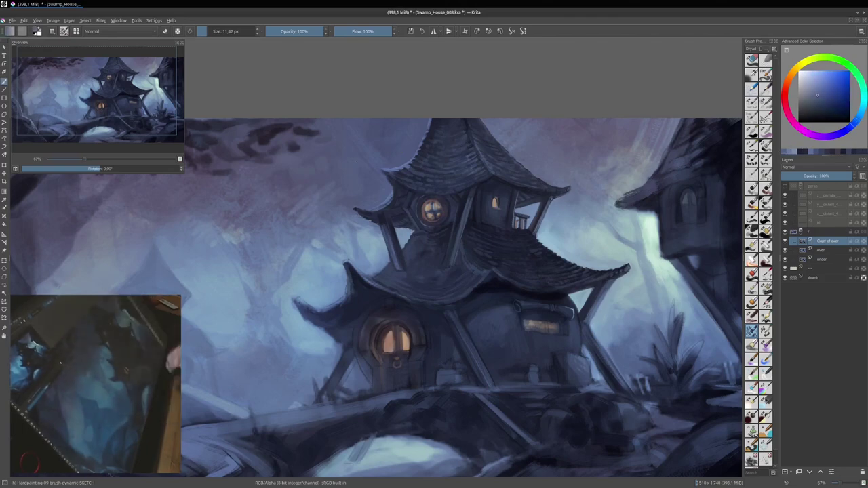
left_click(432, 211, "ctrl")
left_click(437, 208, "ctrl")
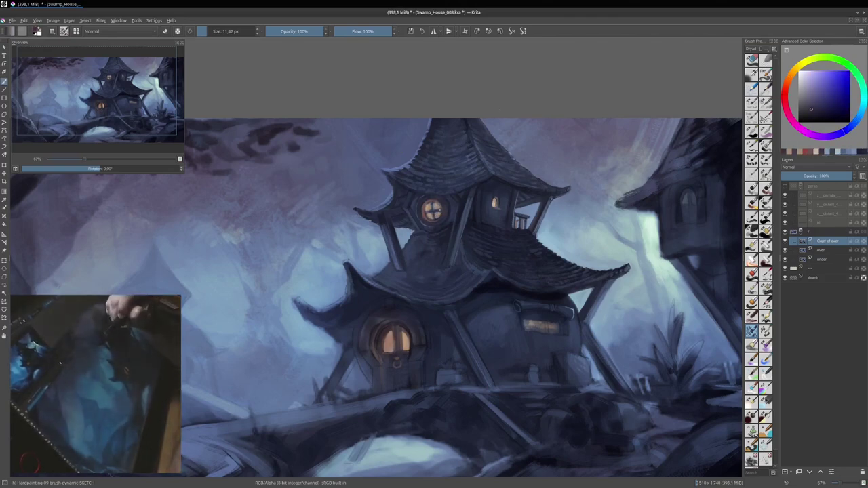
left_click(474, 225, "ctrl")
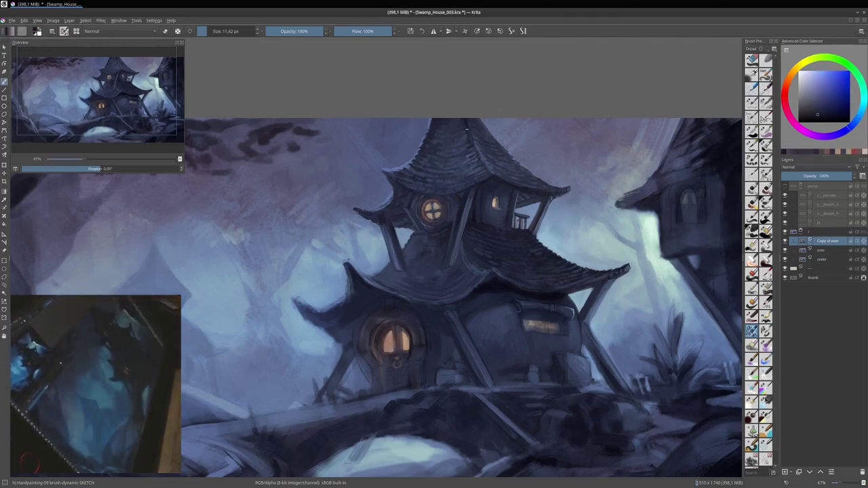
left_click(388, 249, "ctrl")
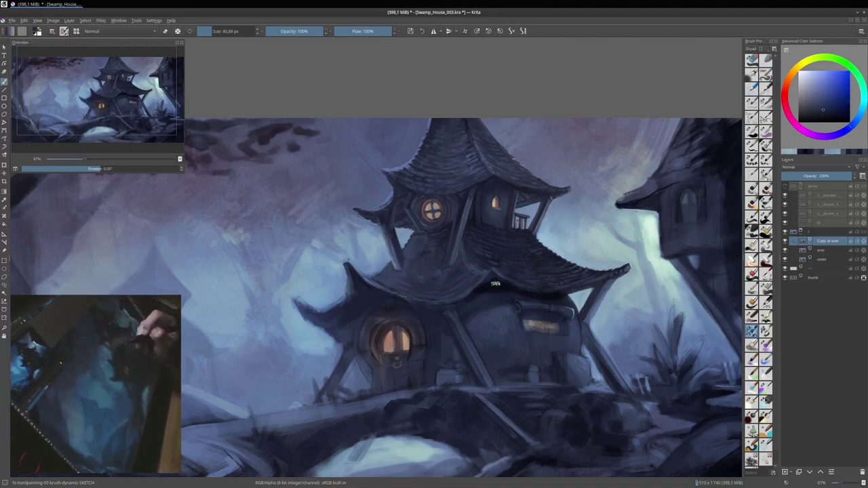
Sample blues and warm glows, then darken the right building's roof and wall edge.
scroll(504, 259, "down", 2)
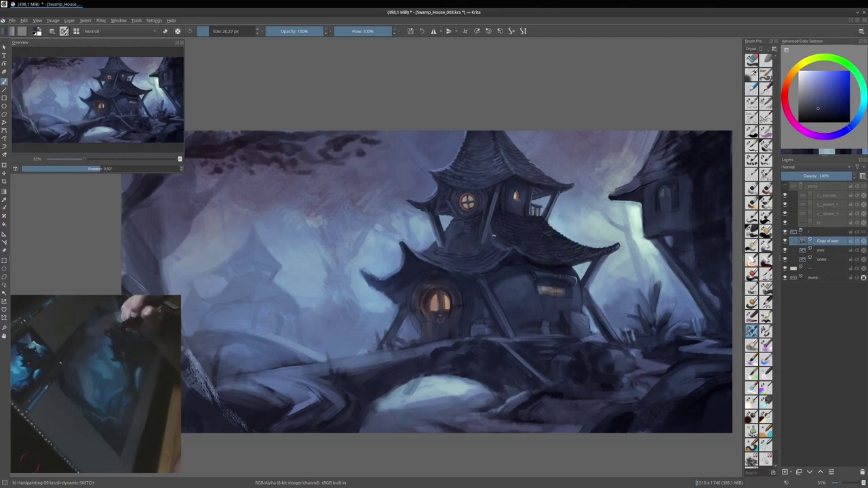
left_click(493, 235, "ctrl")
left_click(434, 254, "ctrl")
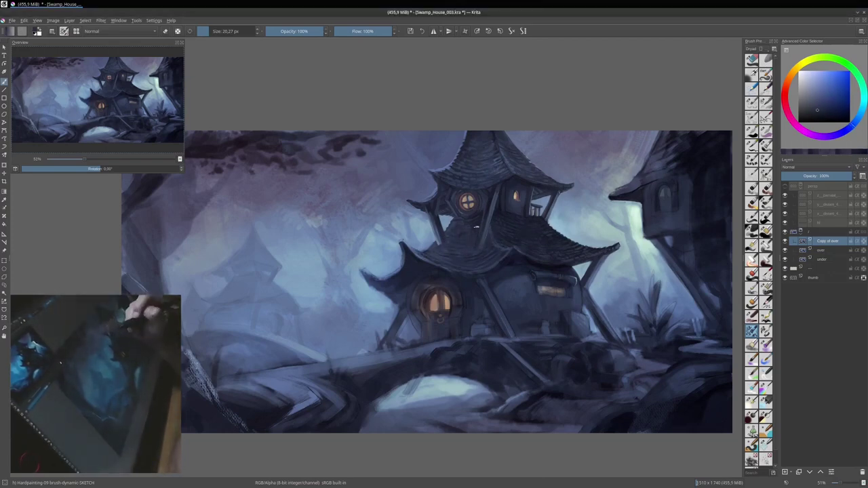
left_click(425, 294, "ctrl")
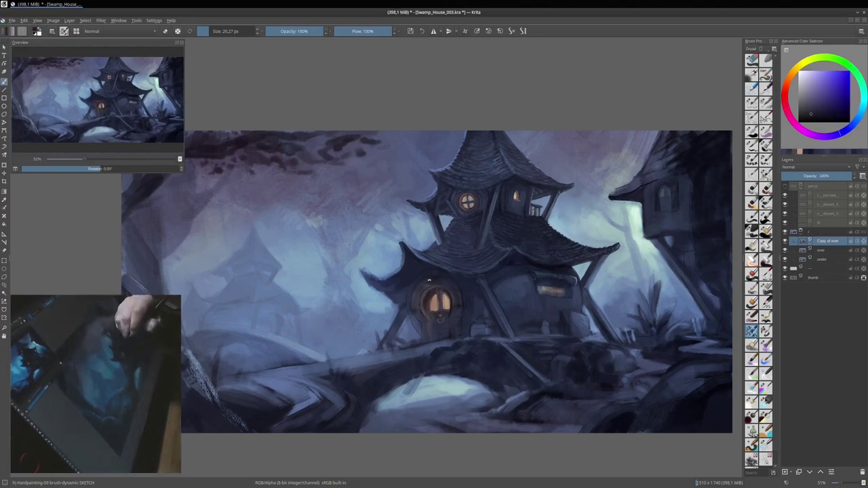
left_click(453, 296, "ctrl")
left_click(452, 248, "ctrl")
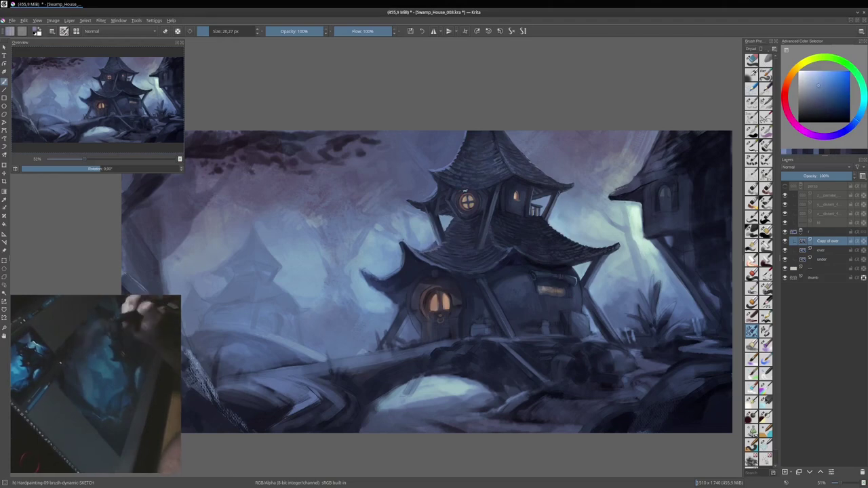
left_click(350, 294, "ctrl")
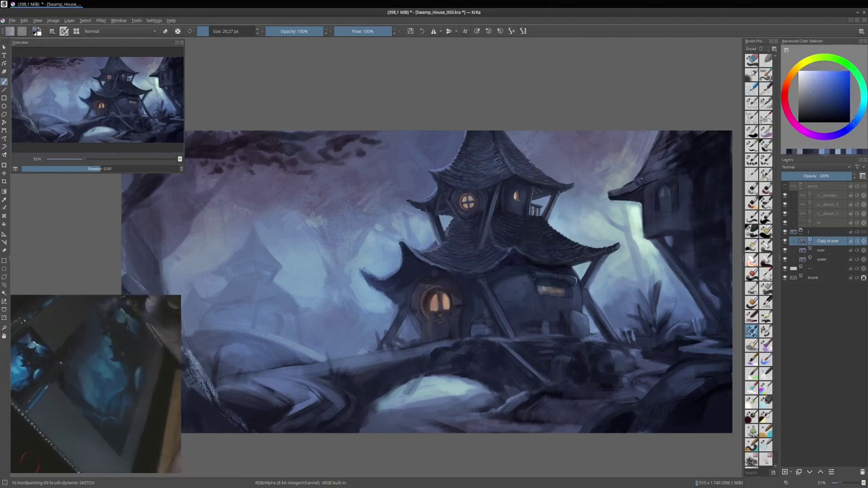
left_click(534, 278, "ctrl")
left_click(541, 282, "ctrl")
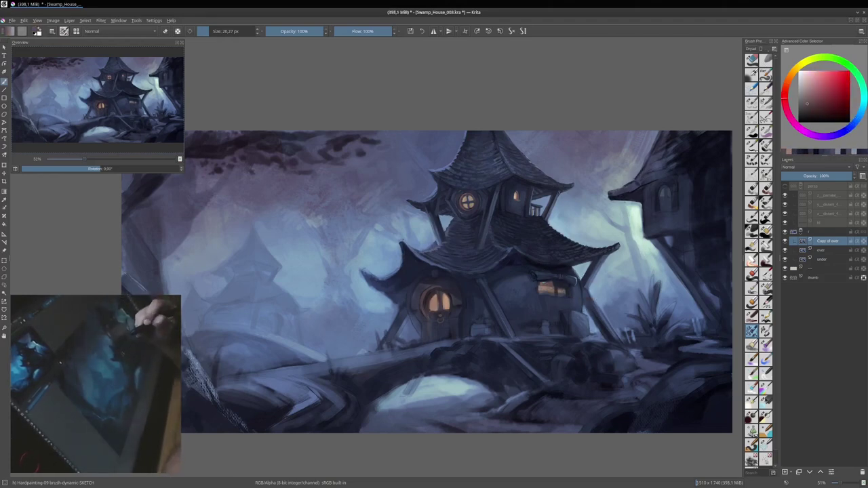
left_click(501, 288, "ctrl")
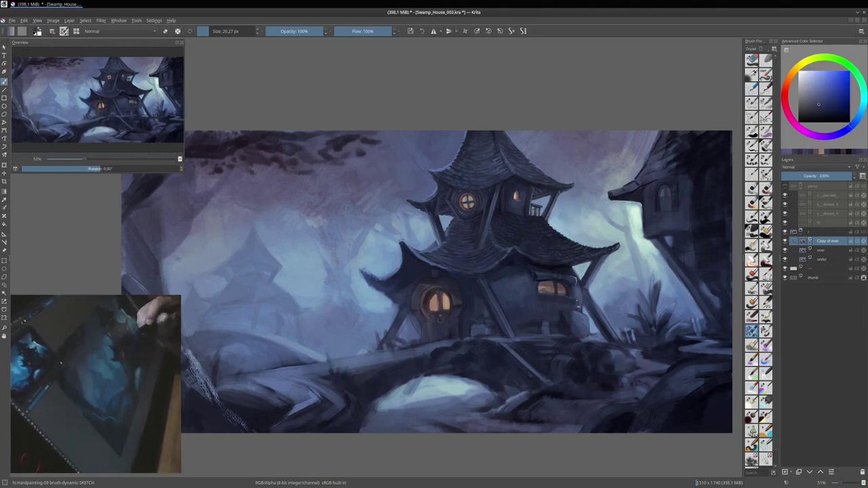
left_click(448, 202, "ctrl")
left_click_drag(613, 196, 629, 201)
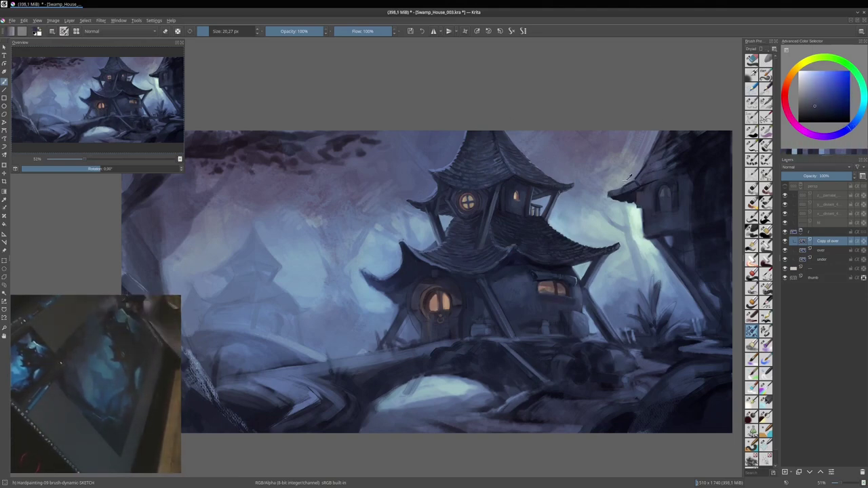
Brighten a spot near the right window and block dark paint on its edge using Dry Painter speedblock-big.
left_click(635, 239, "ctrl")
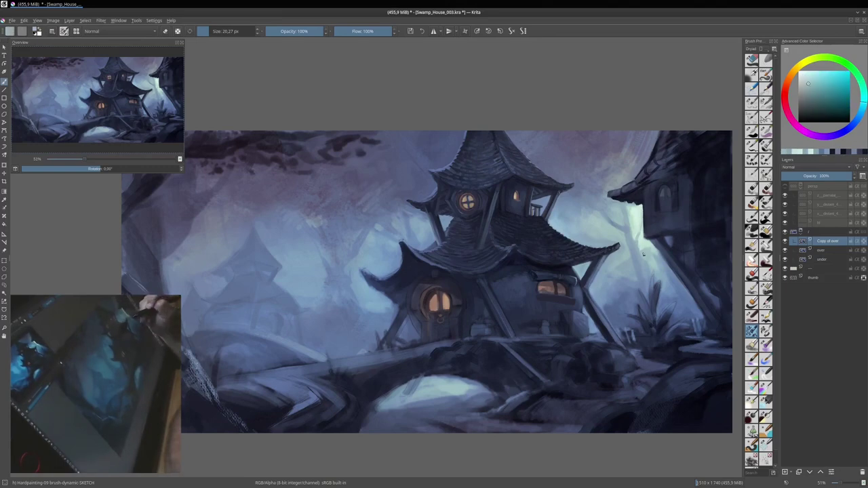
left_click(650, 193, "ctrl")
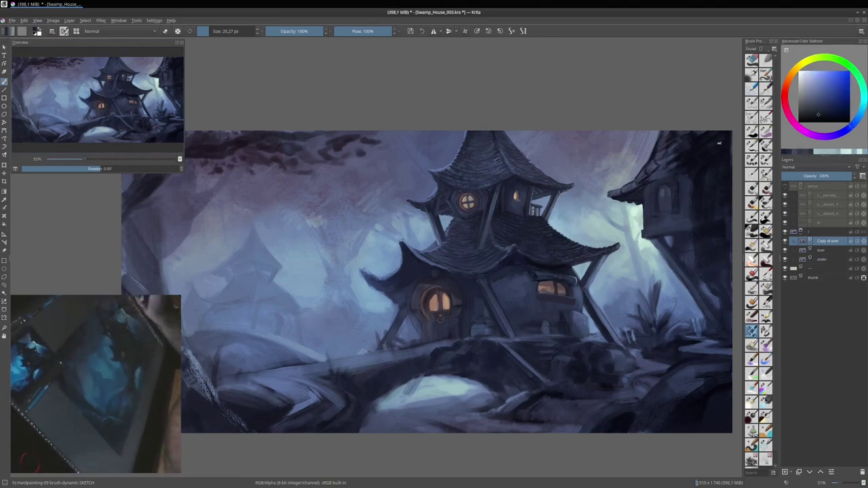
left_click(671, 162, "ctrl")
key("slash")
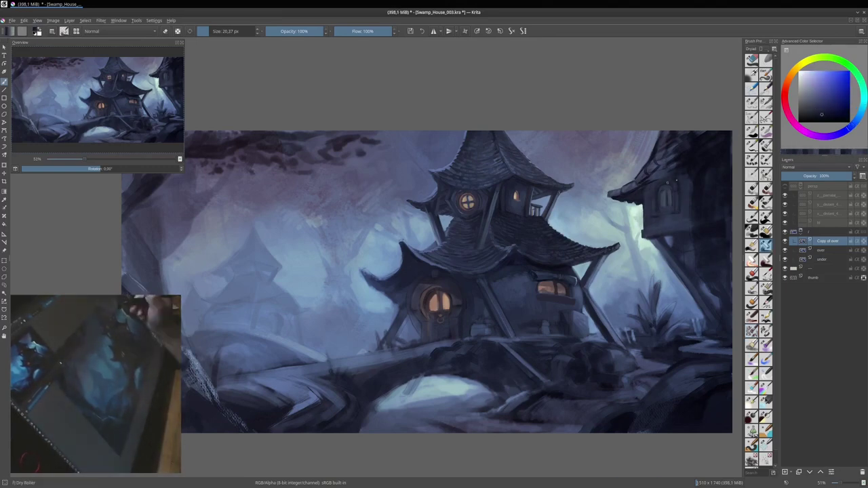
key("slash")
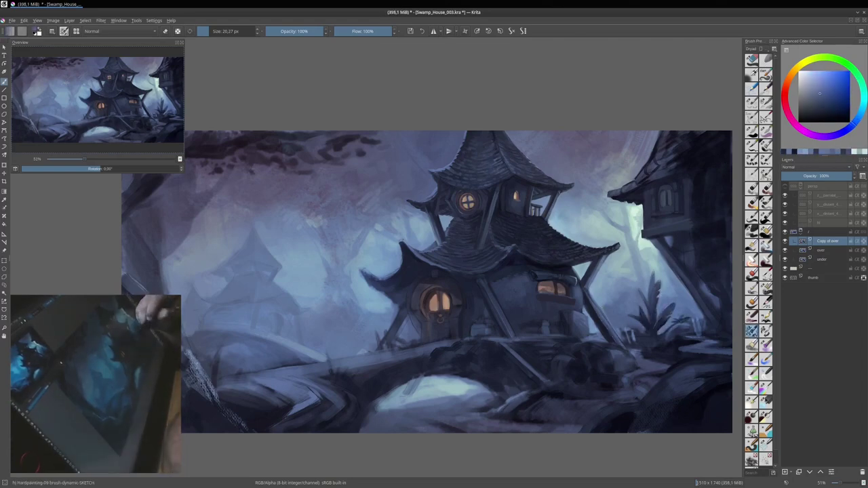
left_click(764, 231)
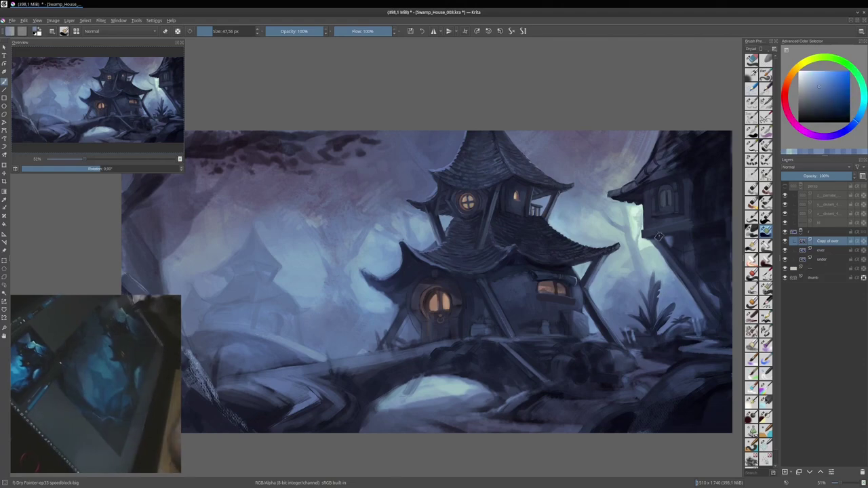
mouse_move(698, 251)
left_mouse_down()
mouse_move(708, 135)
mouse_move(709, 230)
left_mouse_up()
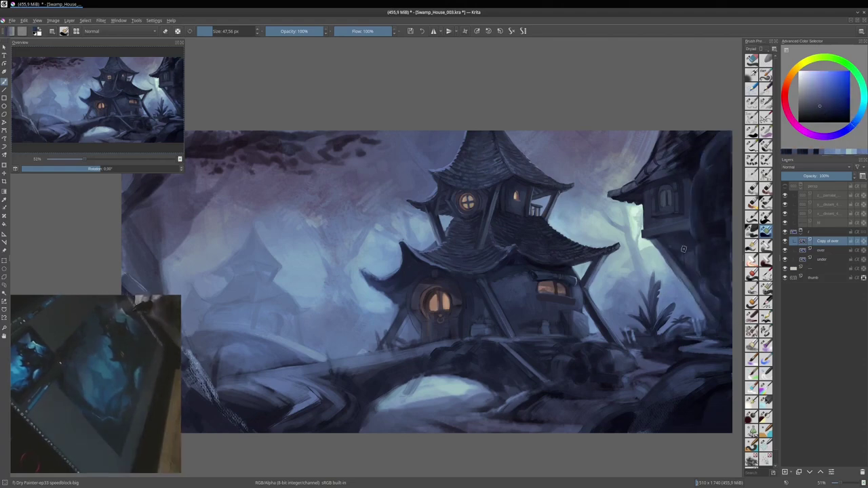
With a ~45 px SKETCH brush, add light strokes on the right building, poles and lower-middle rocks.
key("slash")
left_click_drag(674, 261, 690, 236)
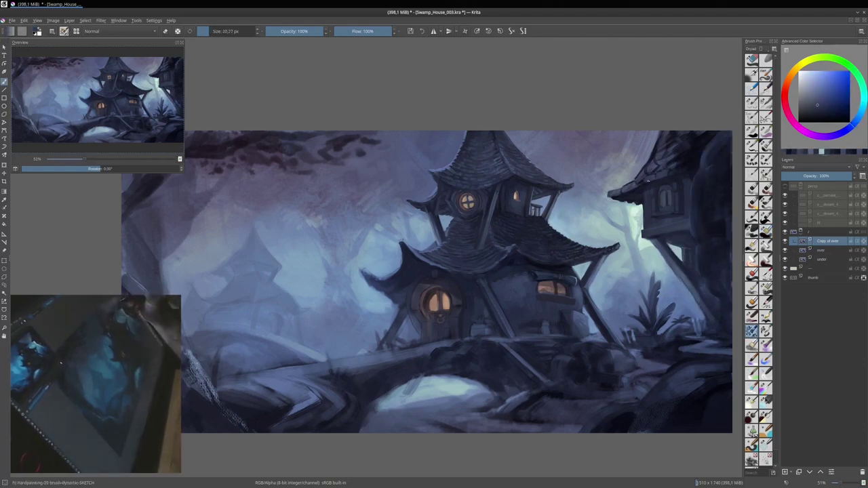
left_click(651, 172, "ctrl")
left_click_drag(698, 169, 702, 132)
left_click(678, 203, "ctrl")
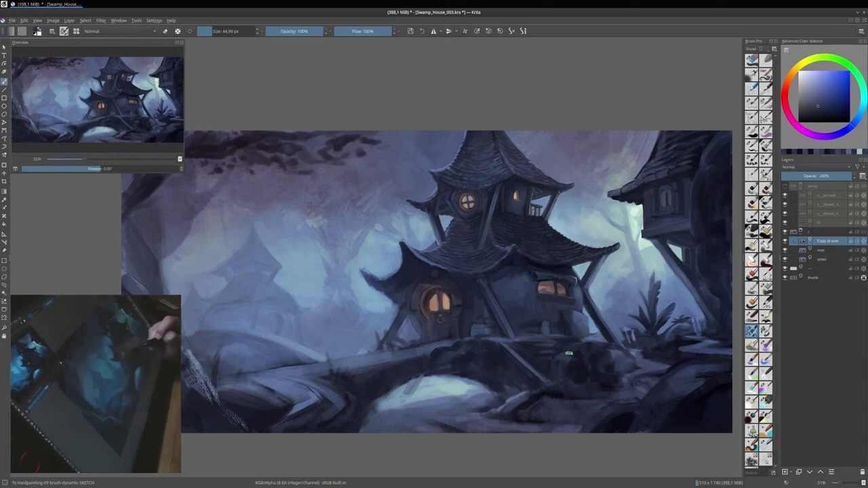
left_click_drag(651, 318, 652, 275)
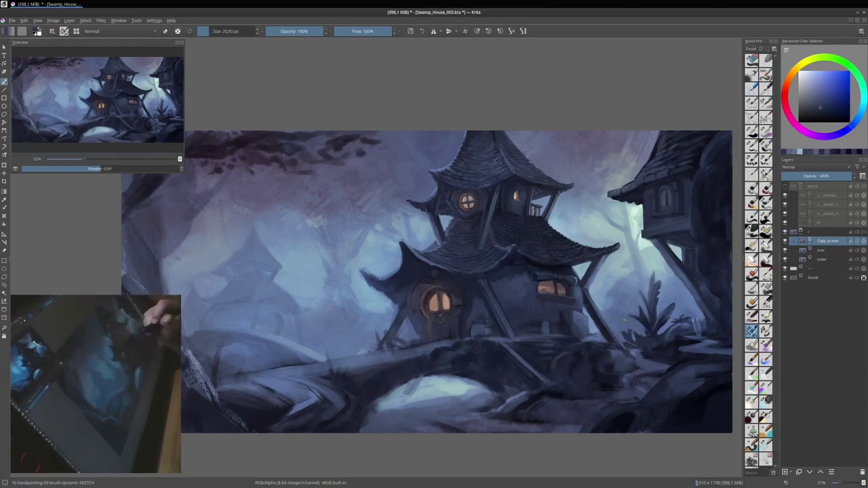
left_click_drag(610, 427, 502, 398)
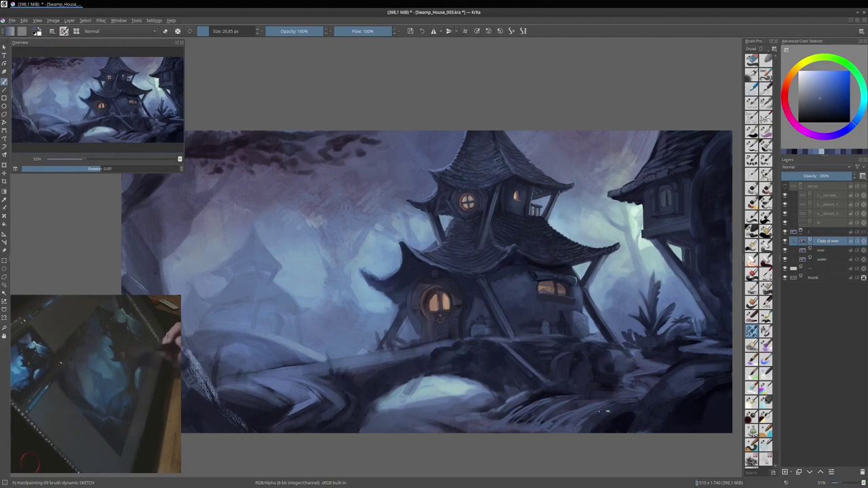
Sample rock shades and paint dark strokes across the foreground rocks.
left_click(600, 399, "ctrl")
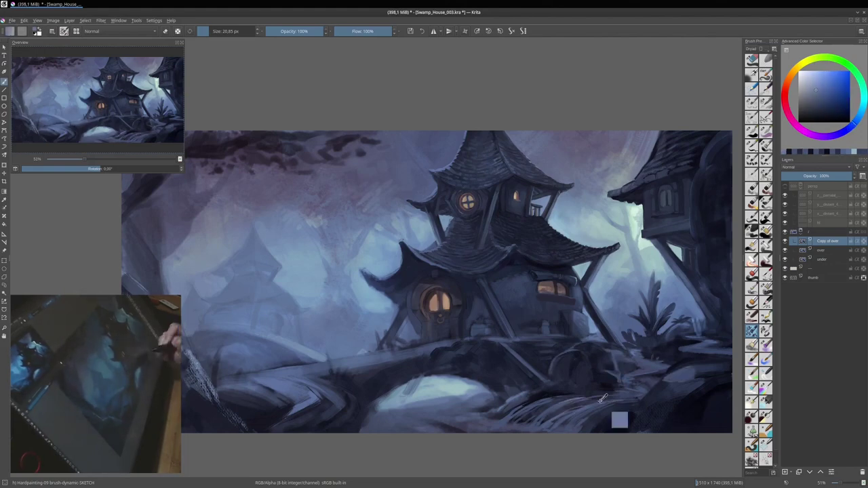
left_click(701, 345, "ctrl")
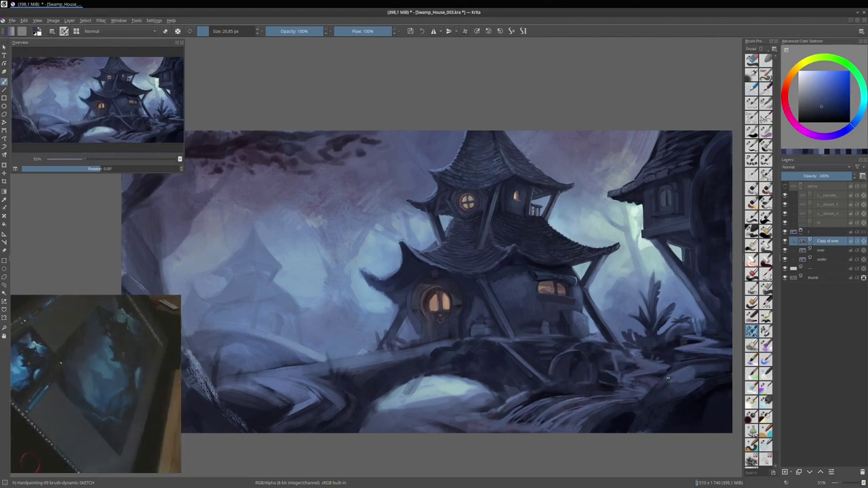
left_click(539, 394, "ctrl")
left_click_drag(499, 397, 584, 417)
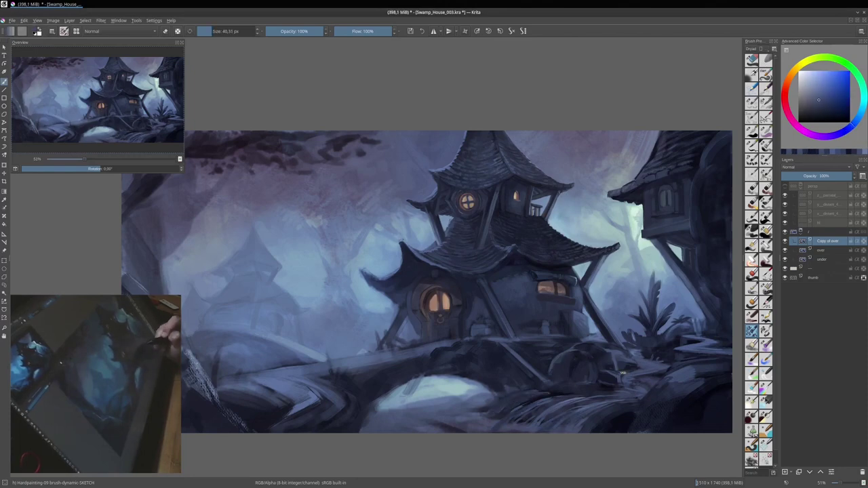
Resize the brush between 15 and 40 px and rework the right and lower-right foreground rocks.
key("bracketleft")
key("bracketleft")
key("bracketleft")
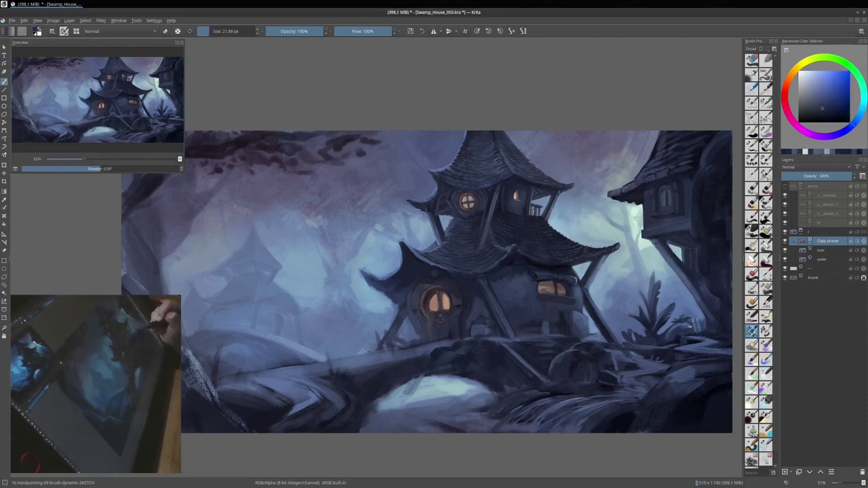
left_click(492, 195, "ctrl")
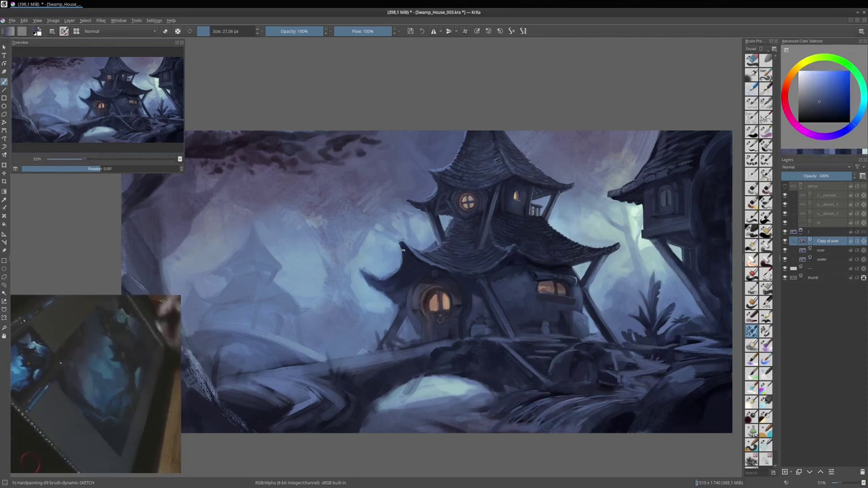
key("bracketleft")
key("bracketleft")
left_click(564, 319, "ctrl")
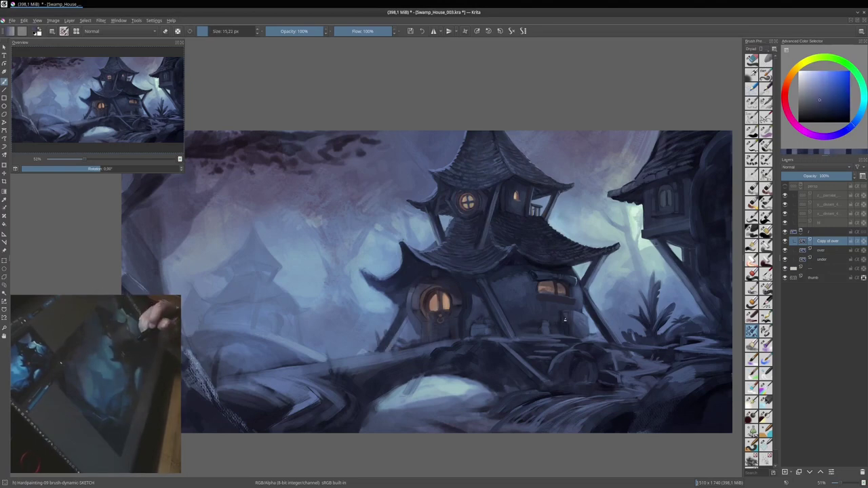
key("bracketright")
key("bracketright")
key("bracketright")
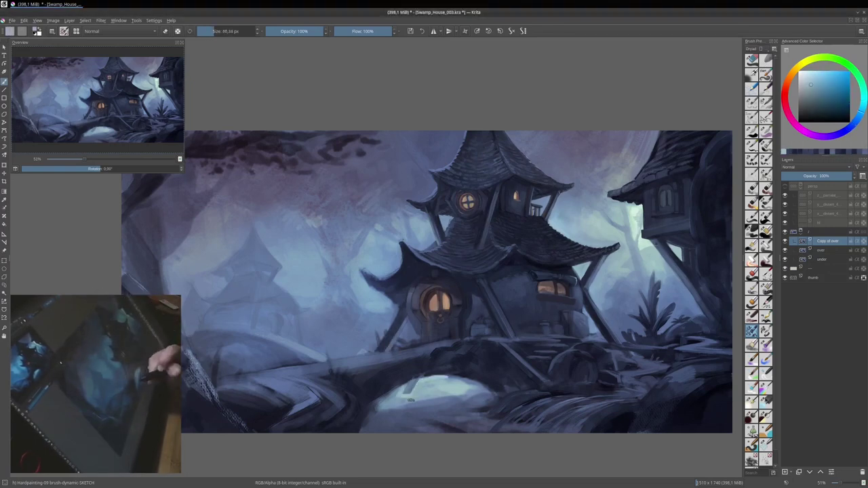
left_click(460, 337, "ctrl")
left_click(502, 392, "ctrl")
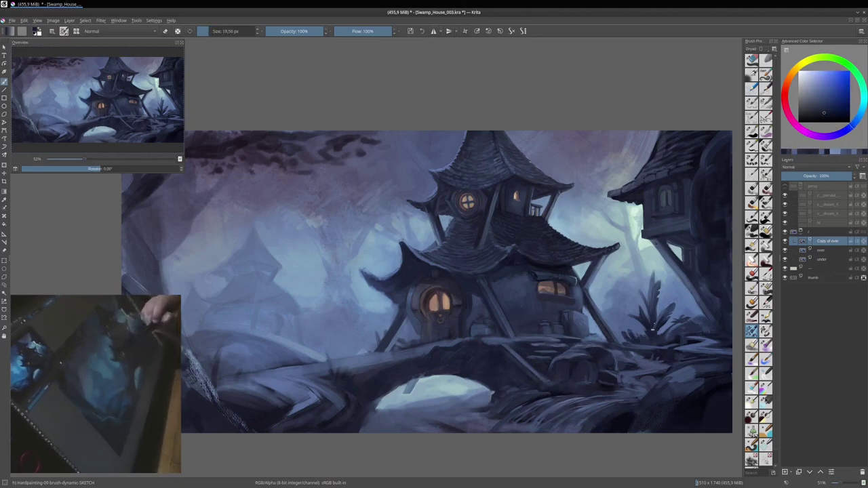
left_click_drag(588, 312, 602, 258)
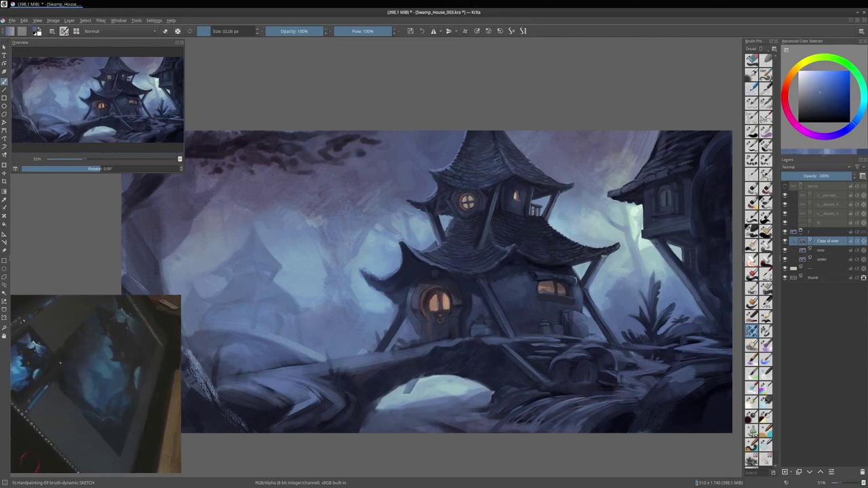
left_click_drag(631, 353, 663, 373)
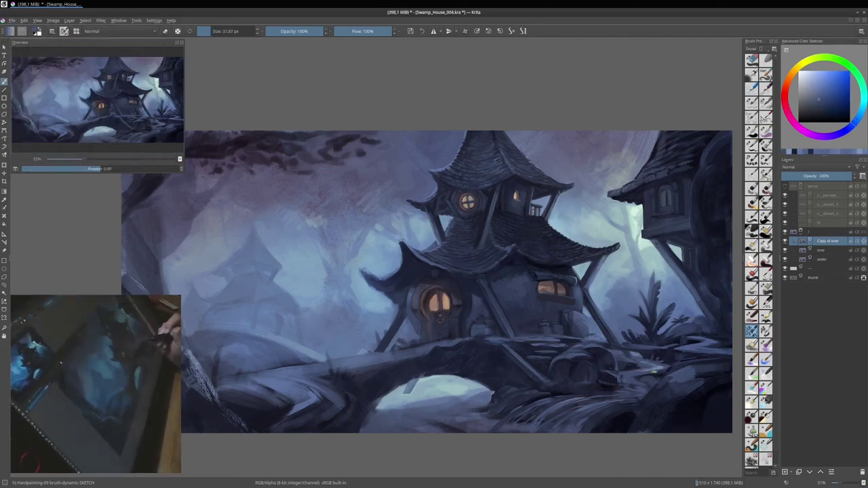
Touch up the rocks near the right edge with a 17 px brush, then lower opacity to about 32%.
key("bracketleft")
key("bracketleft")
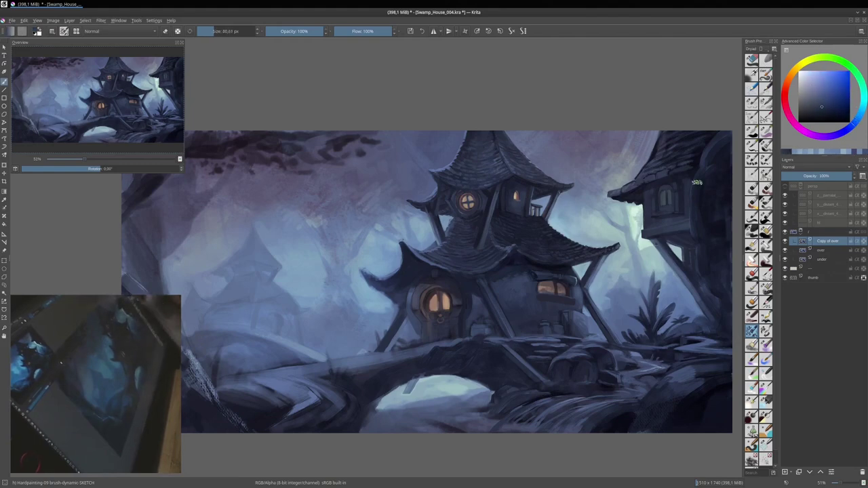
mouse_move(696, 182)
left_mouse_down()
mouse_move(720, 159)
mouse_move(644, 178)
mouse_move(664, 154)
mouse_move(667, 171)
left_mouse_up()
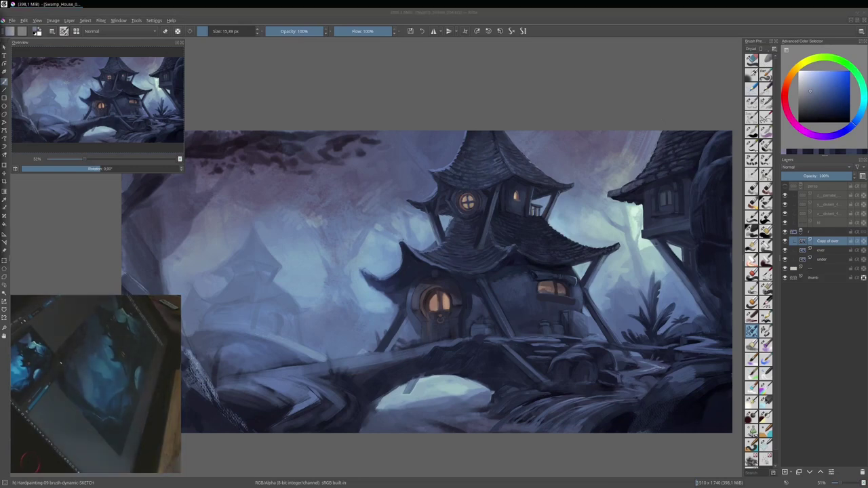
left_click(525, 299, "ctrl")
left_click(583, 351, "ctrl")
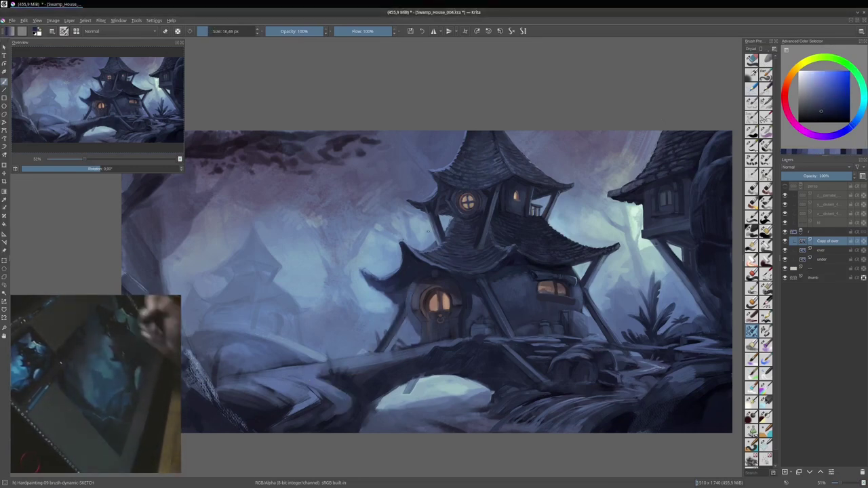
left_click(345, 370, "ctrl")
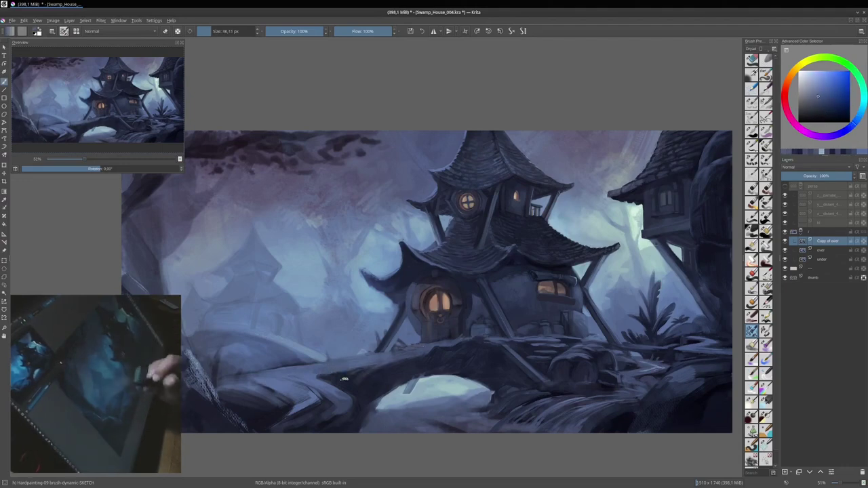
left_click(468, 374, "ctrl")
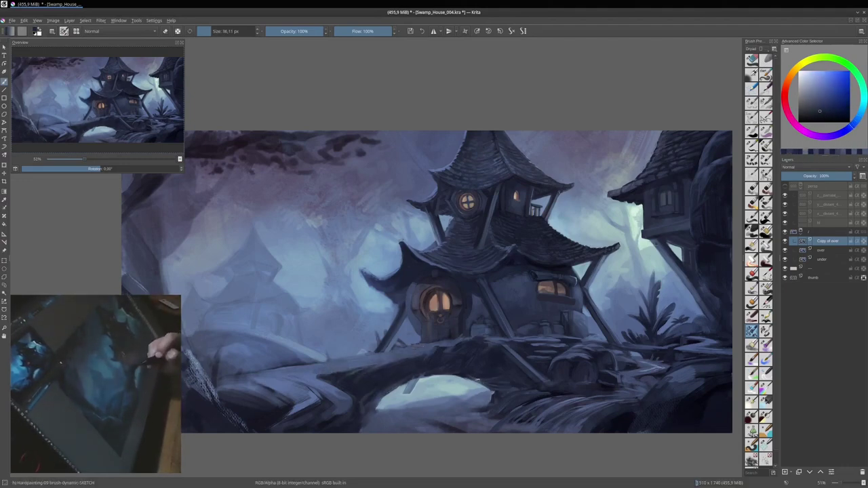
left_click(677, 387, "ctrl")
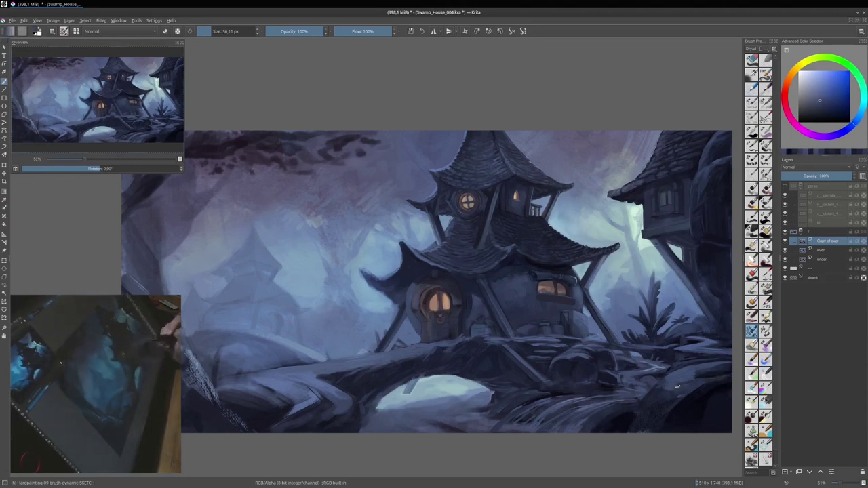
key("bracketright")
key("bracketright")
key("bracketright")
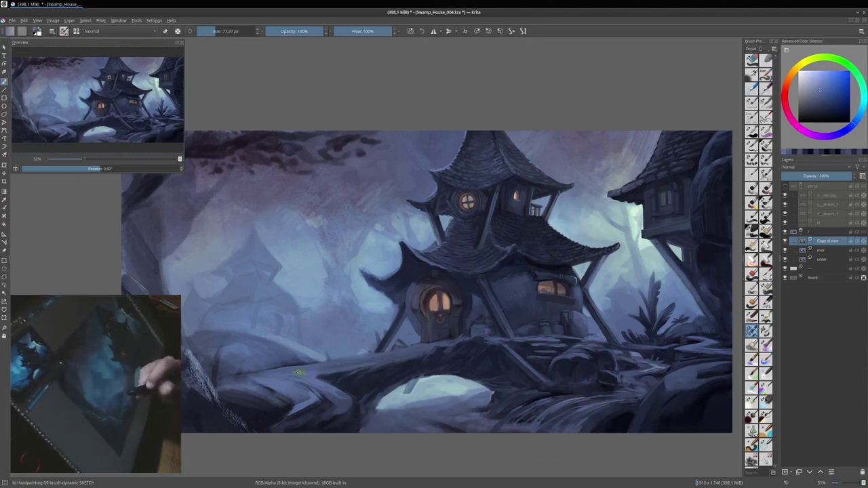
left_click_drag(310, 32, 285, 32)
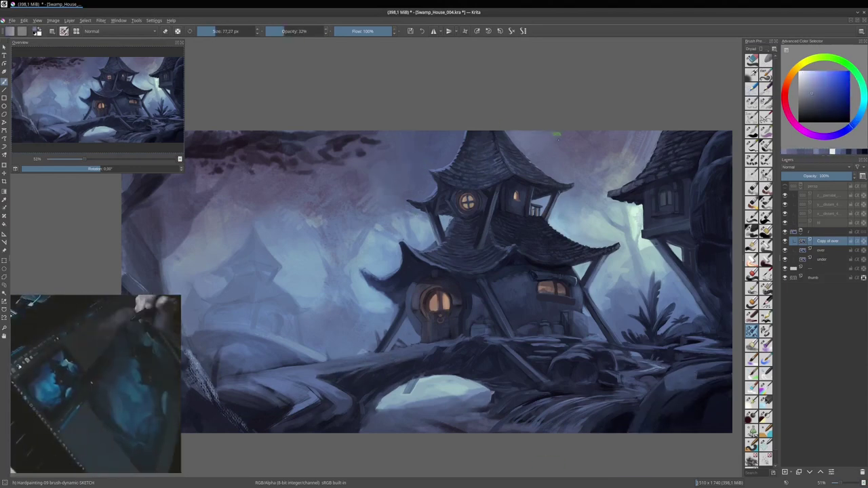
Paint a light stroke beside the house door, then undo it.
left_click(365, 205, "ctrl")
key("bracketleft")
key("bracketleft")
key("bracketleft")
key("o")
key("o")
key("o")
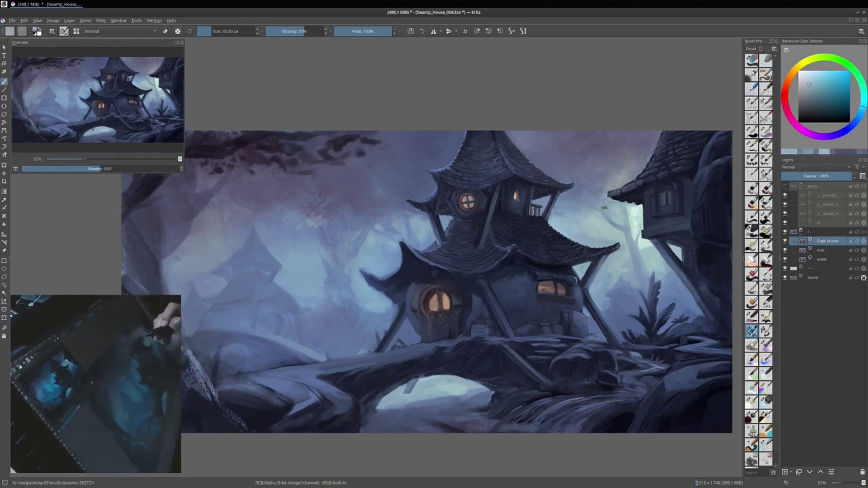
left_click(567, 347, "ctrl")
key("i")
key("i")
key("i")
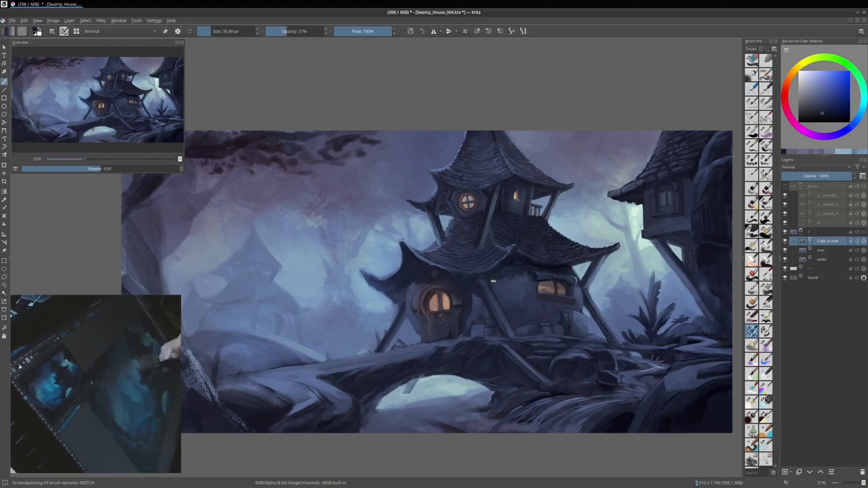
key("bracketleft")
key("bracketleft")
key("bracketleft")
key("o")
key("o")
key("o")
left_click_drag(380, 291, 411, 288)
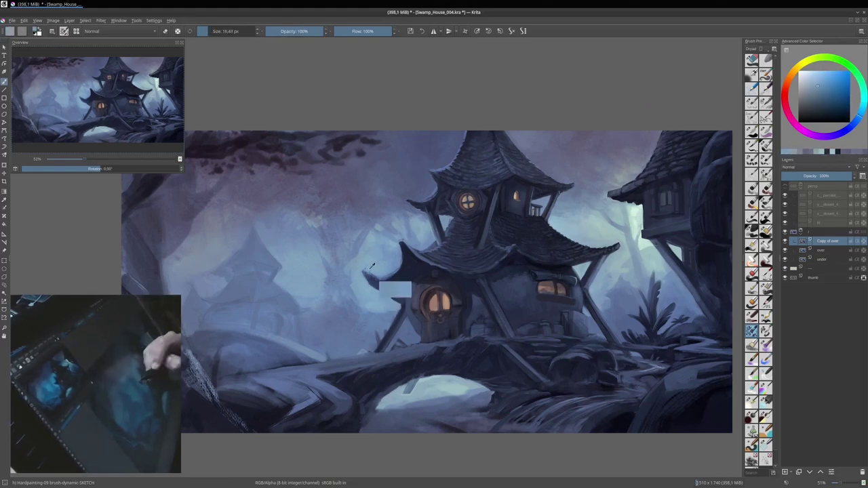
key("ctrl+z")
Sample new shades with a smaller brush and mirror the view to check the composition.
left_click(411, 252, "ctrl")
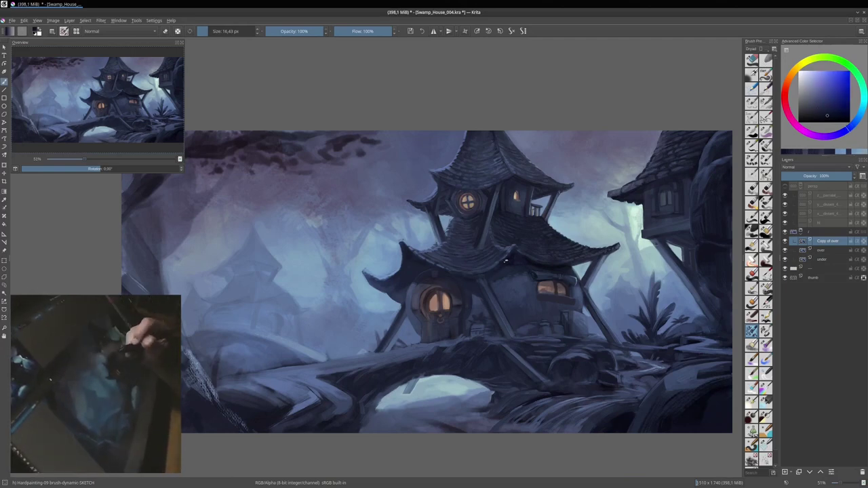
left_click(494, 298, "ctrl")
key("bracketleft")
left_click(563, 310, "ctrl")
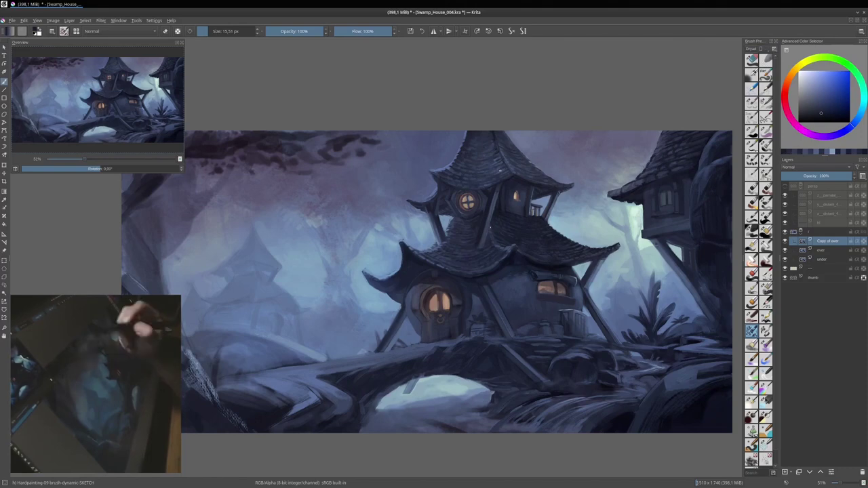
key("bracketleft")
key("m")
key("bracketleft")
Sample lighter and darker colours, then dab paint into the misty background.
left_click(576, 241, "ctrl")
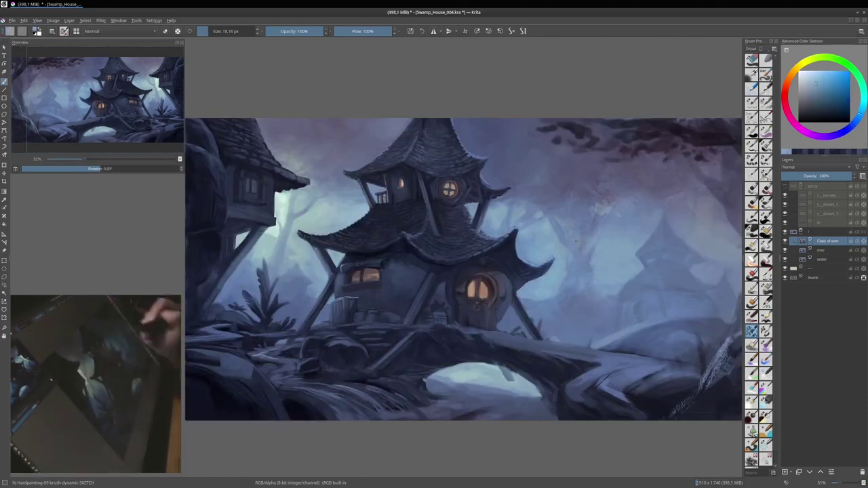
key("bracketright")
left_click(518, 249, "ctrl")
left_click(512, 332, "ctrl")
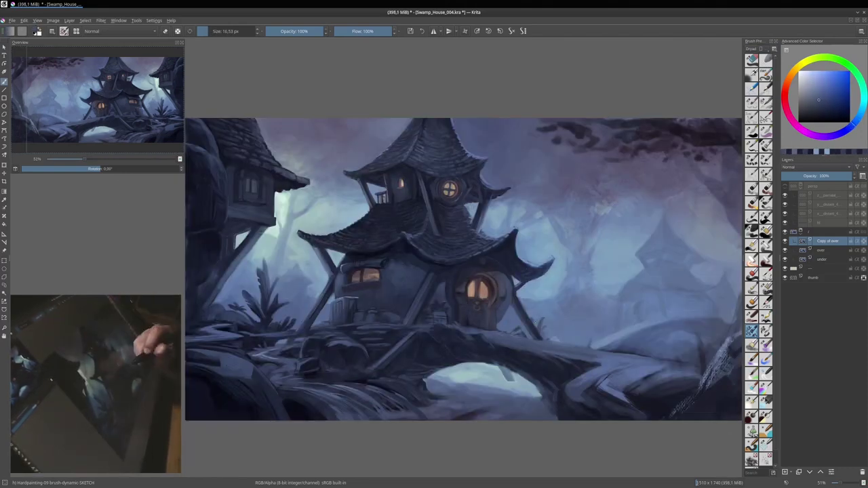
key("bracketright")
key("bracketright")
left_click_drag(608, 305, 538, 297)
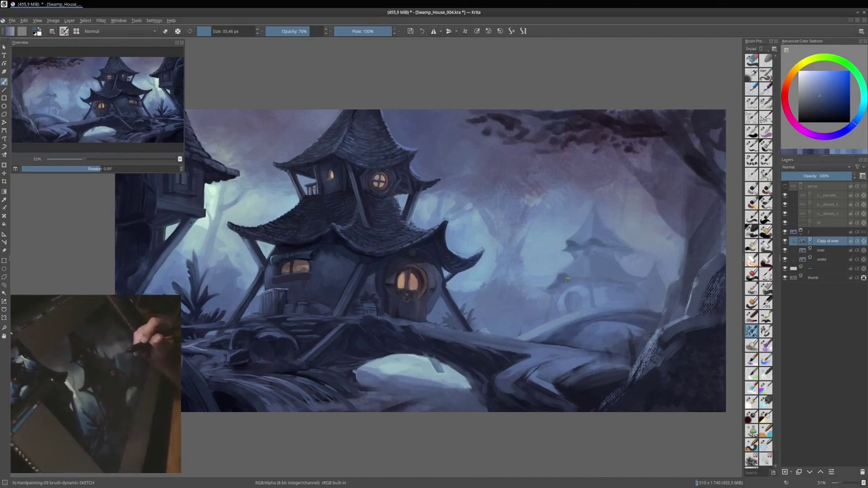
left_click(630, 247, "ctrl")
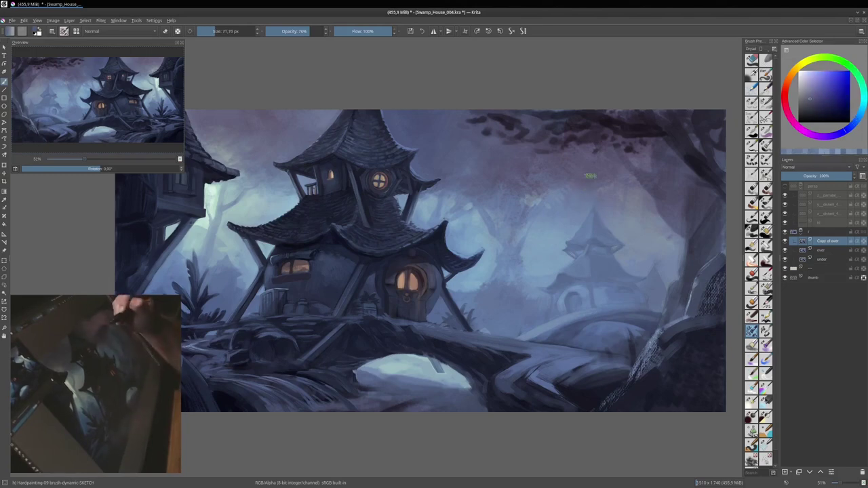
left_click(600, 278, "ctrl")
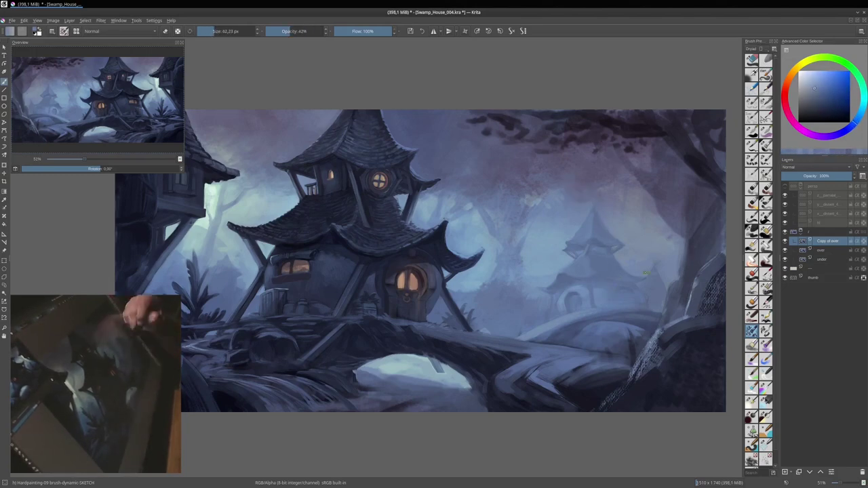
Pick more shades with a smaller detail brush and save Swamp_House_004.kra.
left_click(542, 319, "ctrl")
key("bracketleft")
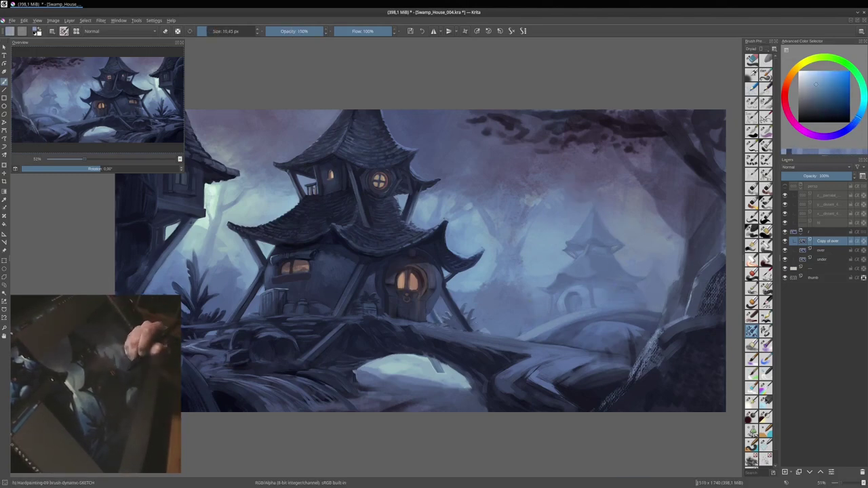
left_click(522, 336, "ctrl")
left_click(599, 355, "ctrl")
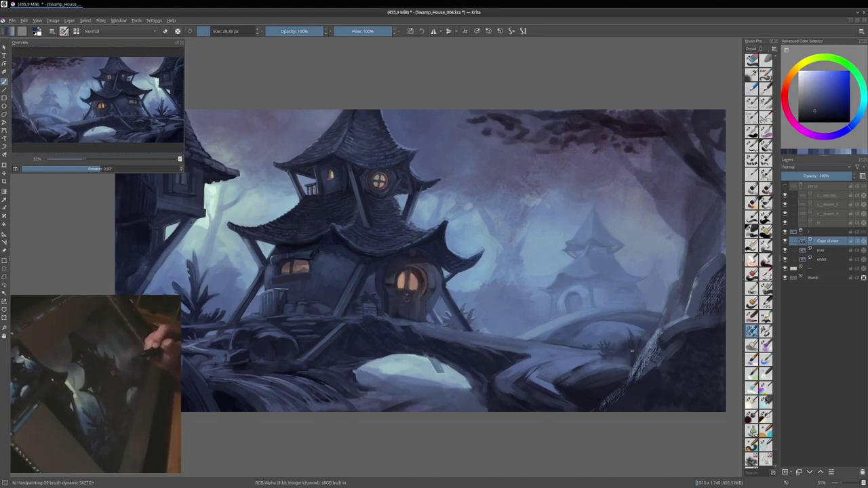
key("bracketleft")
left_click(575, 297, "ctrl")
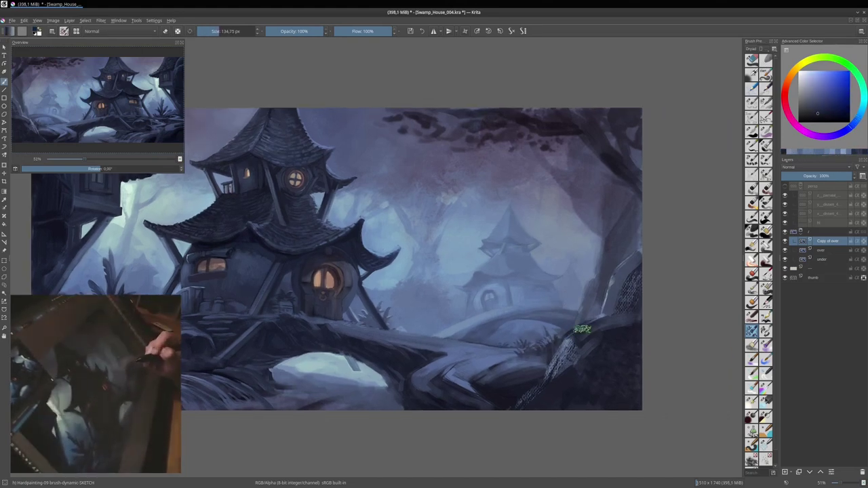
mouse_move(658, 341)
left_mouse_down()
mouse_move(574, 341)
mouse_move(583, 319)
left_mouse_up()
key("ctrl+s")
Paint the lower-right foreground rocks, then load a darker blue at lower opacity.
left_click(557, 296, "ctrl")
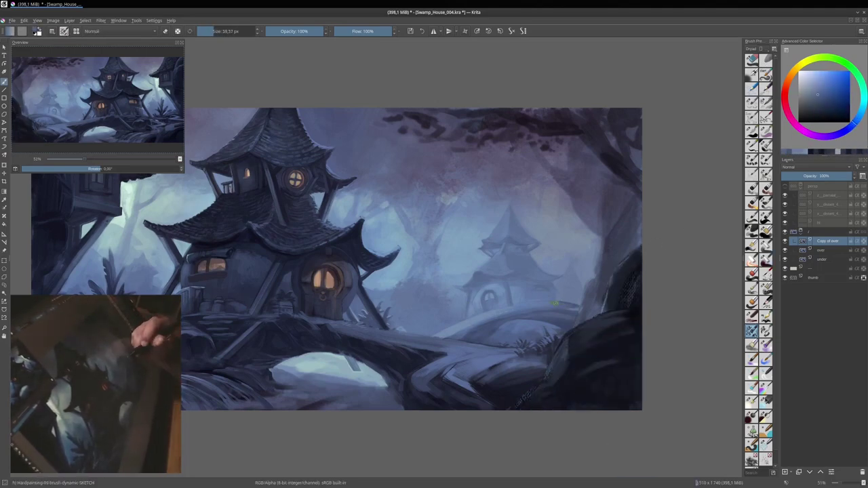
key("bracketleft")
key("bracketleft")
key("bracketleft")
left_click(637, 253, "ctrl")
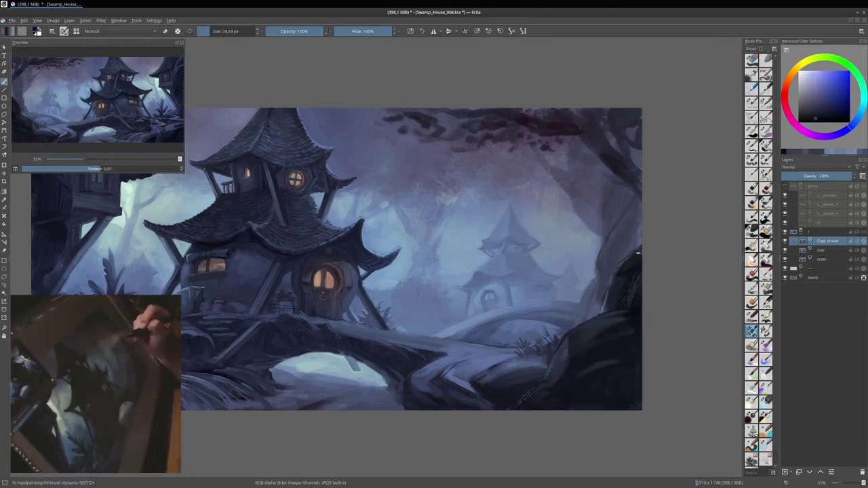
key("i")
Darken the right tree's trunk and branches with progressively finer dark strokes.
left_click_drag(637, 230, 597, 305)
left_click_drag(600, 203, 586, 220)
left_click(589, 190, "ctrl")
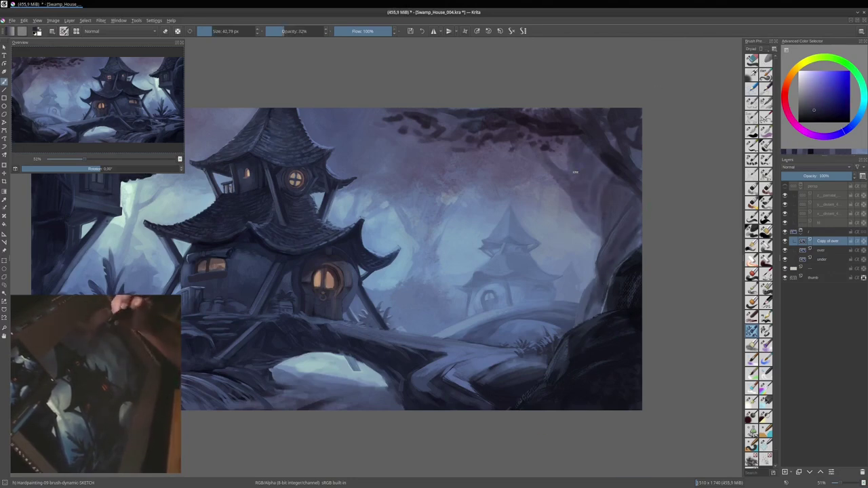
left_click_drag(596, 169, 613, 188)
key("bracketleft")
key("bracketleft")
left_click(587, 222, "ctrl")
left_click_drag(589, 223, 610, 266)
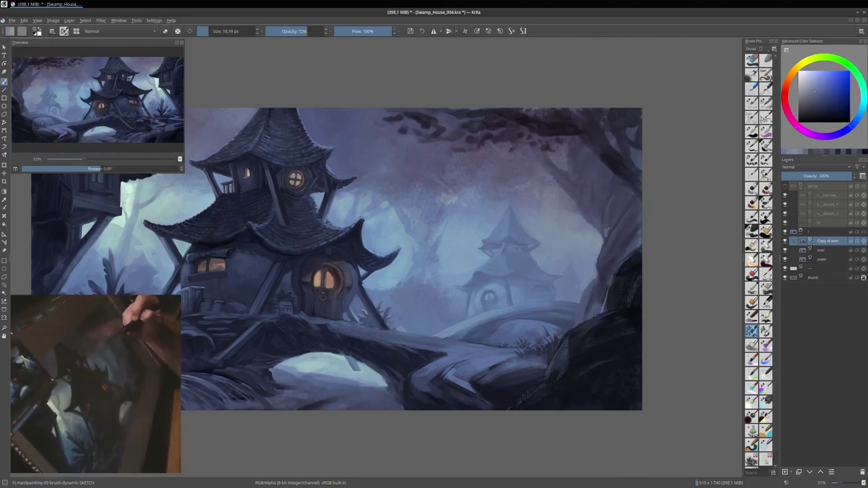
key("bracketleft")
left_click(581, 183, "ctrl")
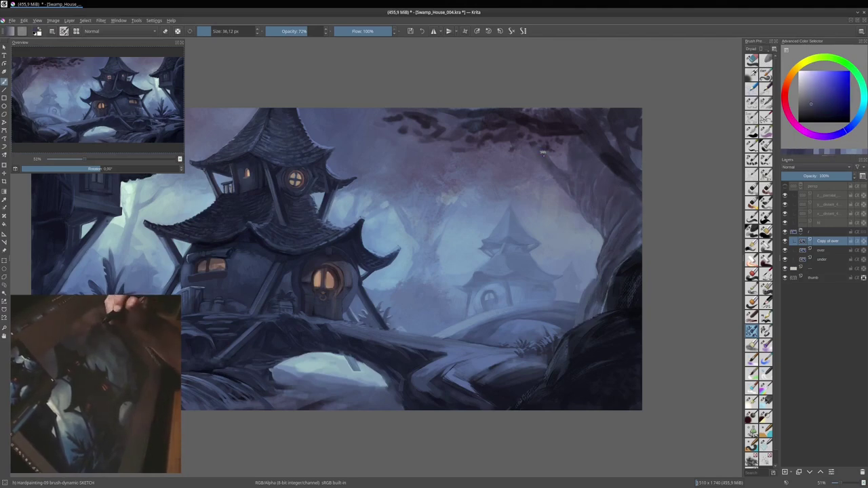
Try lightening and flat bristle presets, add a new layer, and flip the view back.
left_click(764, 400)
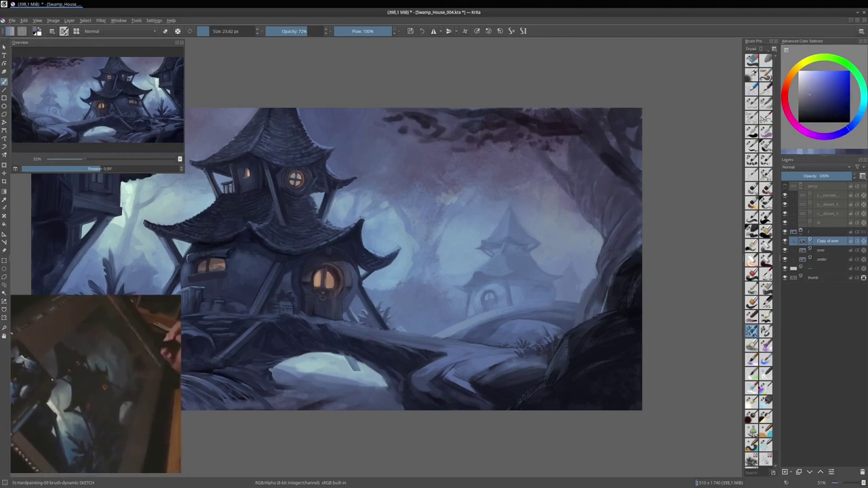
left_click(468, 242, "ctrl")
left_click(751, 159)
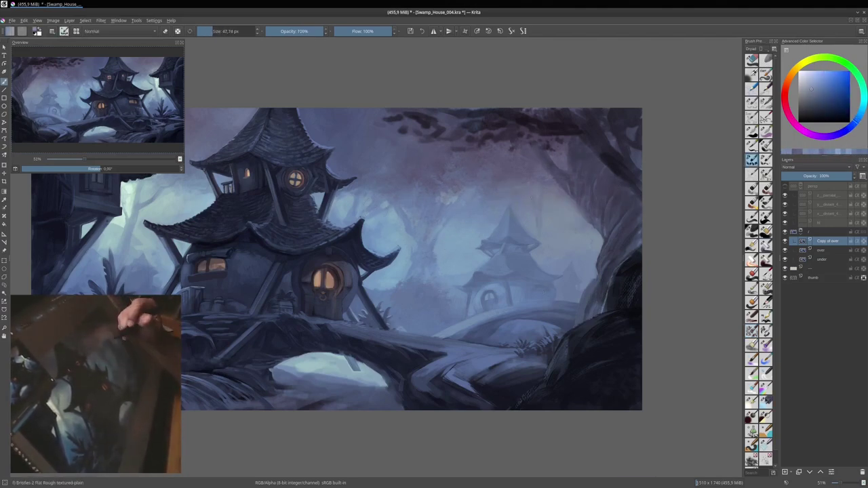
left_click(539, 193, "ctrl")
key("Insert")
key("Return")
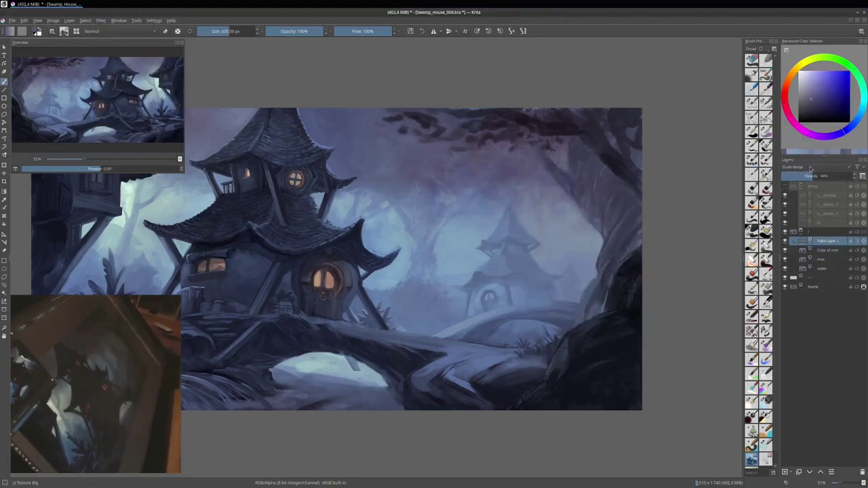
key("e")
key("m")
left_click_drag(406, 271, 522, 237)
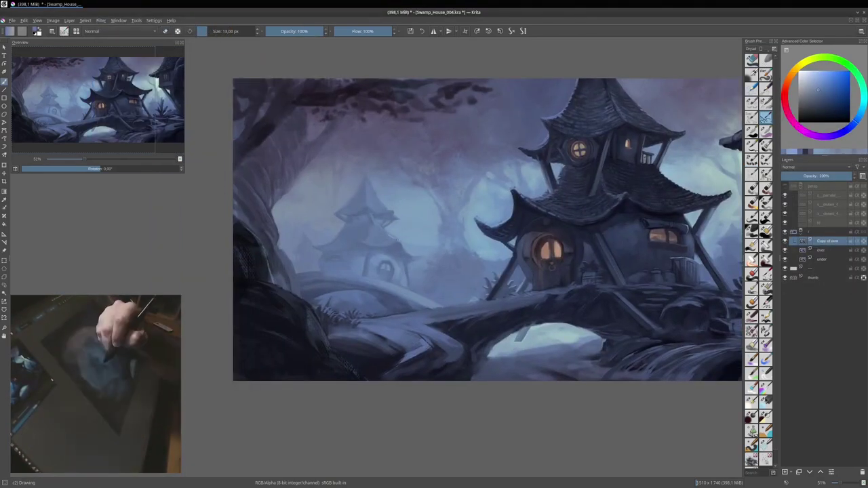
Switch to an expressive knife brush and sample the door's warm orange and nearby dark blue.
left_click(751, 215)
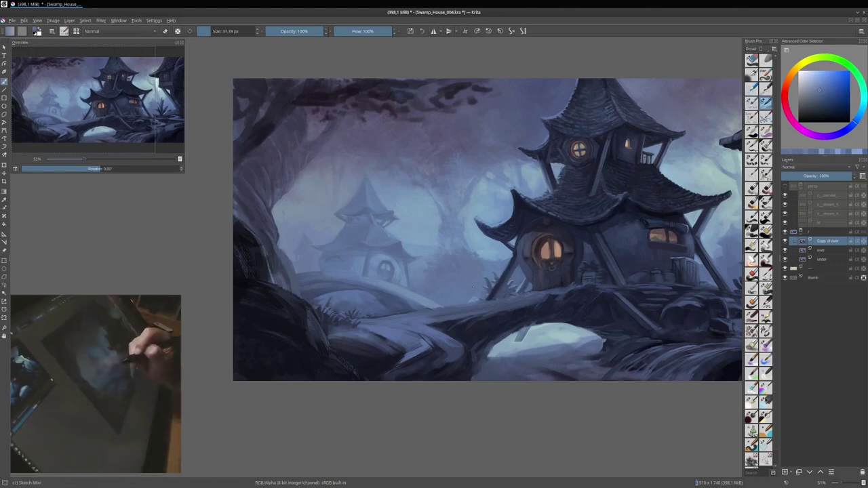
left_click(764, 316)
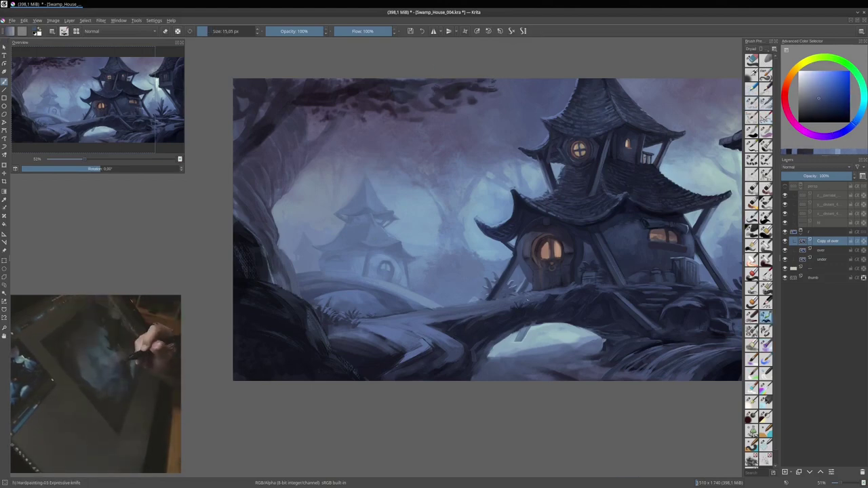
left_click(555, 221, "ctrl")
scroll(554, 220, "up", 2)
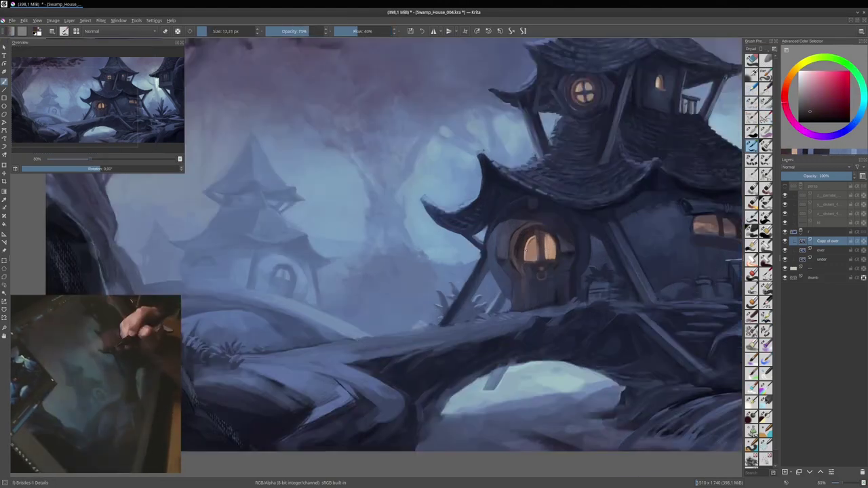
left_click(534, 263, "ctrl")
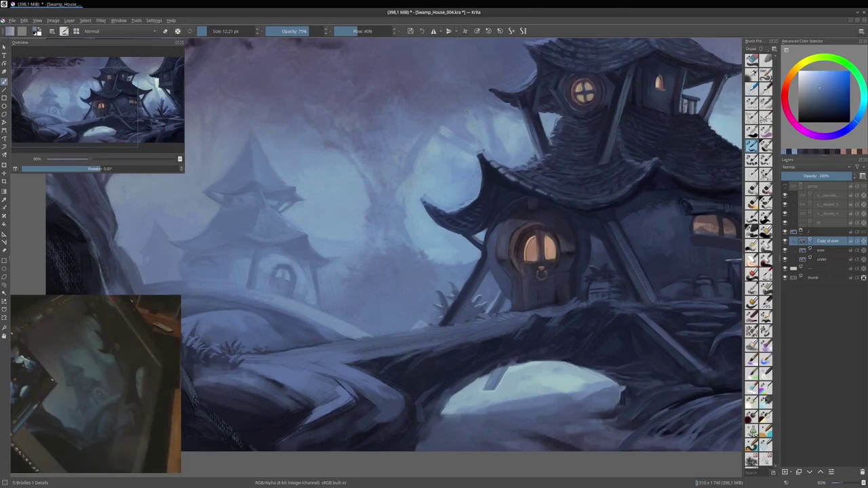
Paint dark foliage along the overhanging branch on a rotated new layer, then merge it down.
key("Insert")
key("minus")
left_click_drag(326, 129, 506, 145)
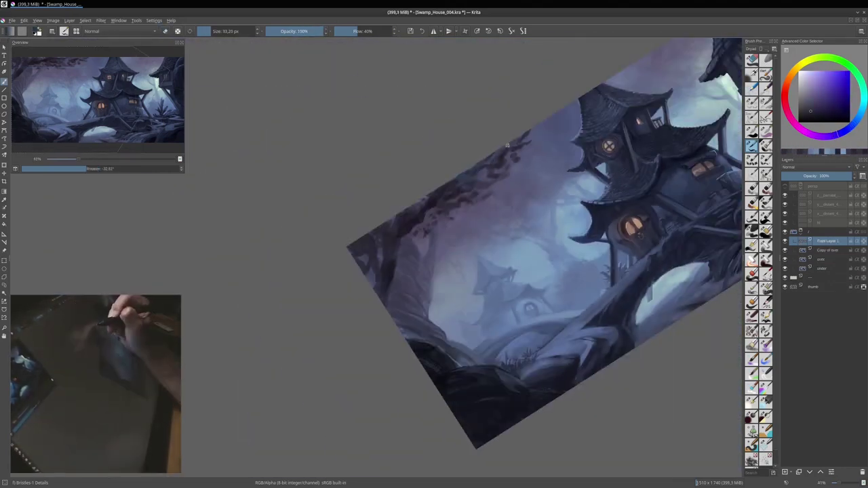
left_click_drag(400, 216, 369, 298)
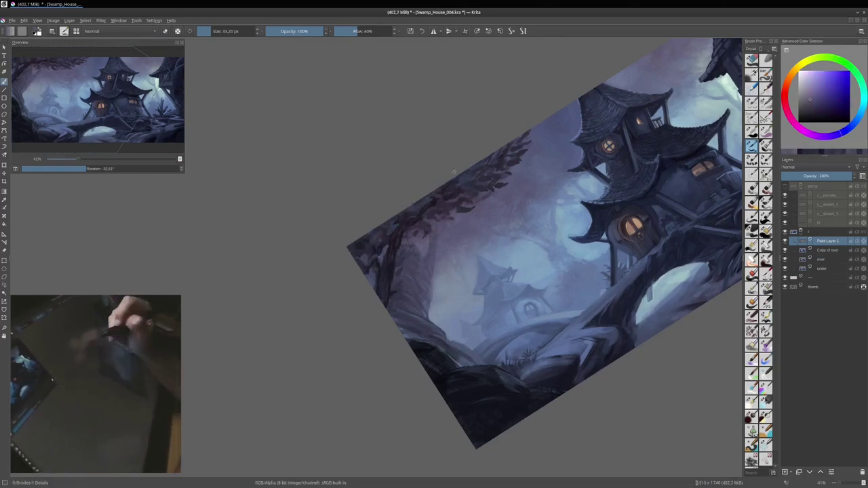
key("5")
key("plus")
key("plus")
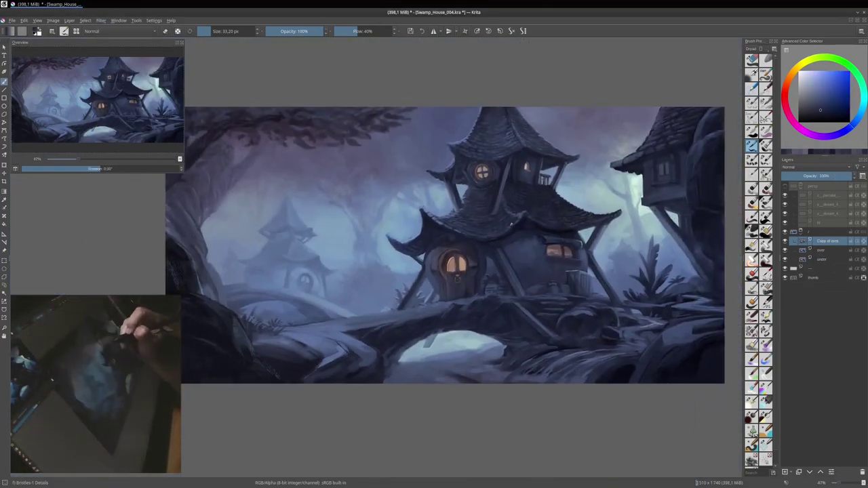
Paint lighter strokes and light blue-grey dabs across the snow bridge with Hardpainting-09.
key("slash")
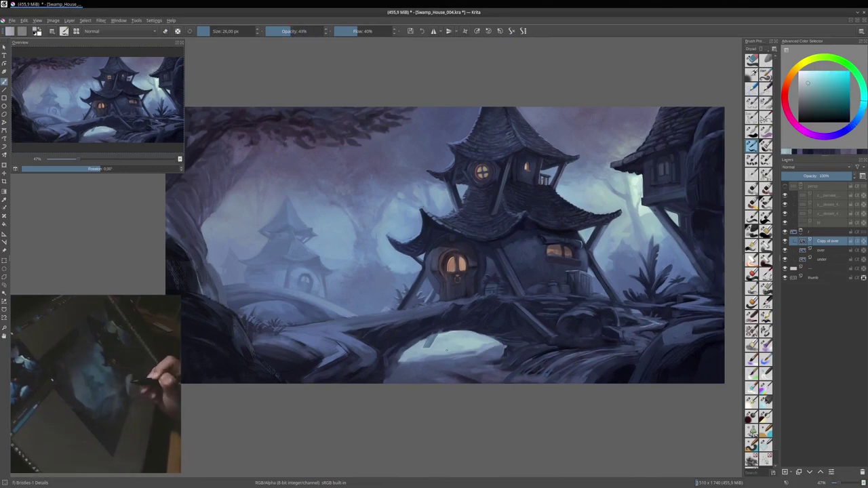
left_click_drag(474, 333, 466, 365)
key("slash")
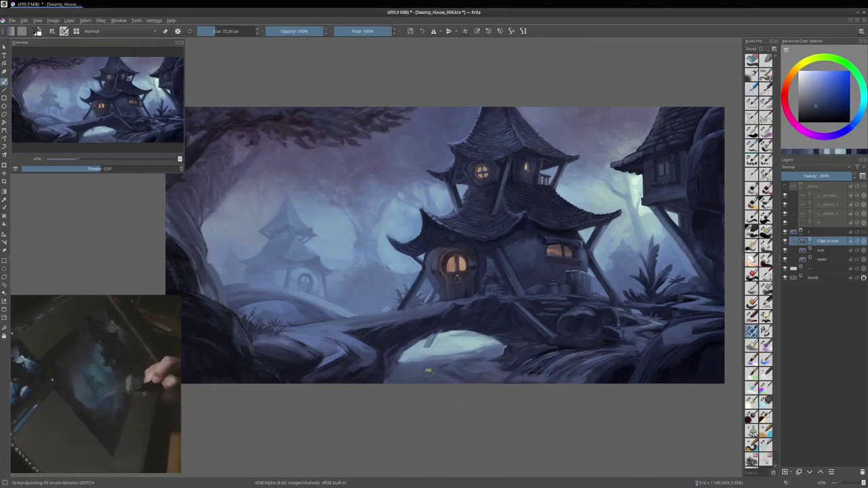
key("bracketleft")
key("bracketleft")
key("bracketleft")
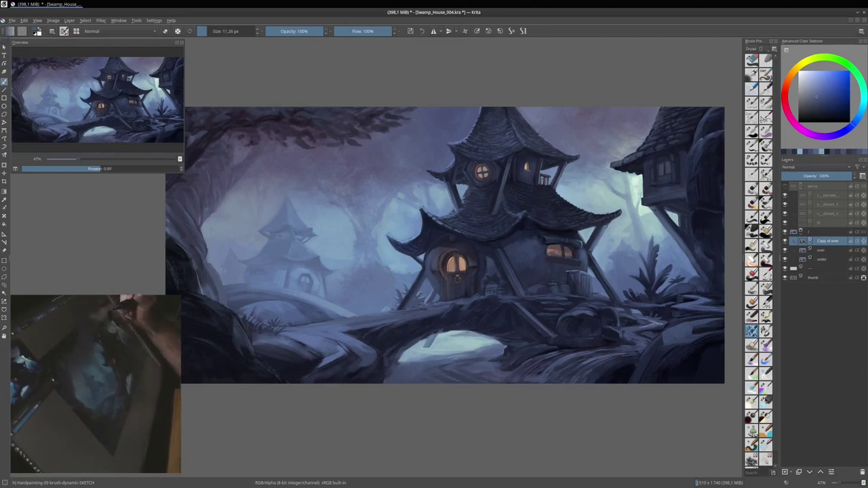
key("bracketright")
key("bracketright")
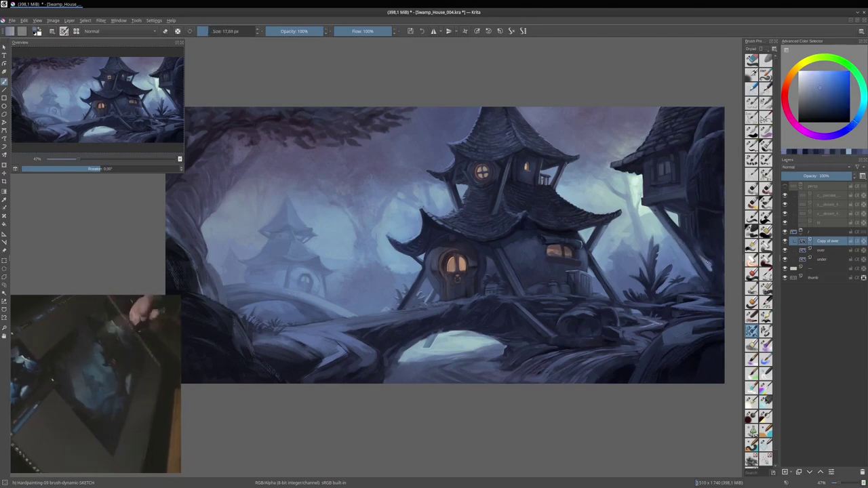
key("bracketleft")
key("bracketleft")
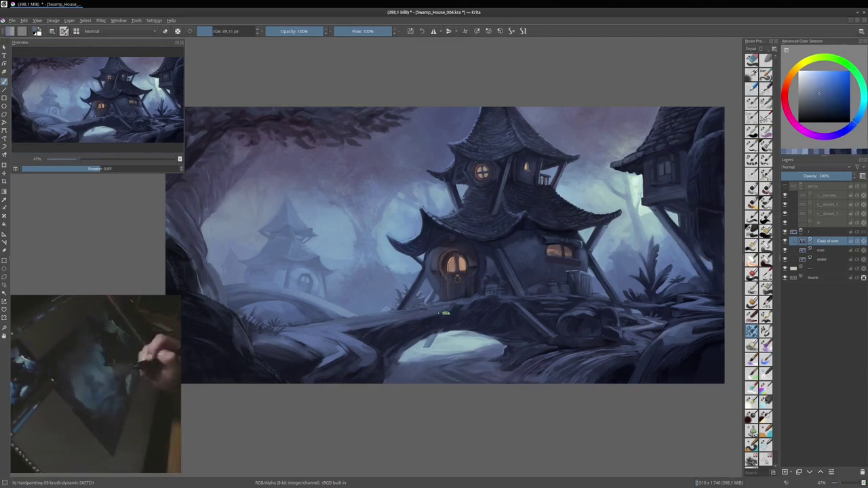
left_click(521, 215, "ctrl")
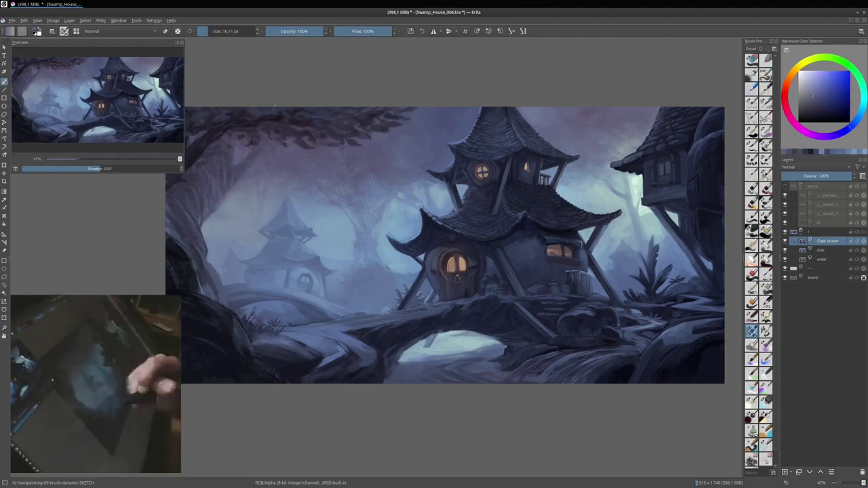
left_click_drag(526, 250, 524, 266)
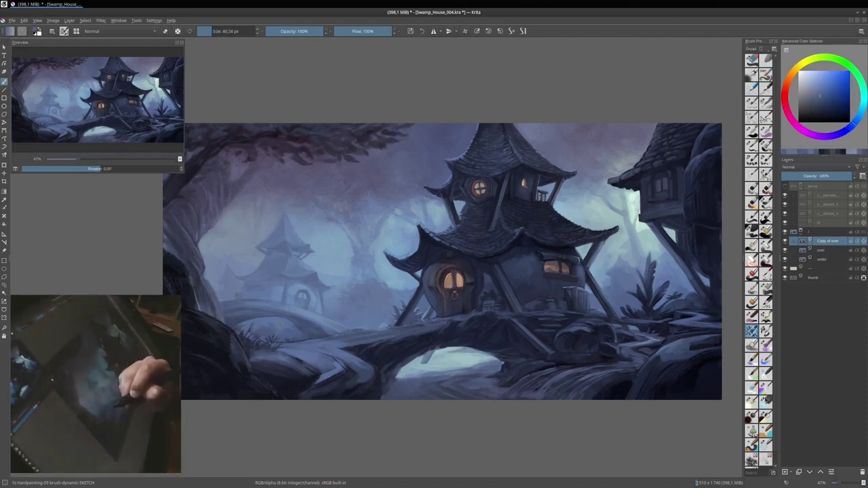
left_click_drag(460, 346, 435, 325)
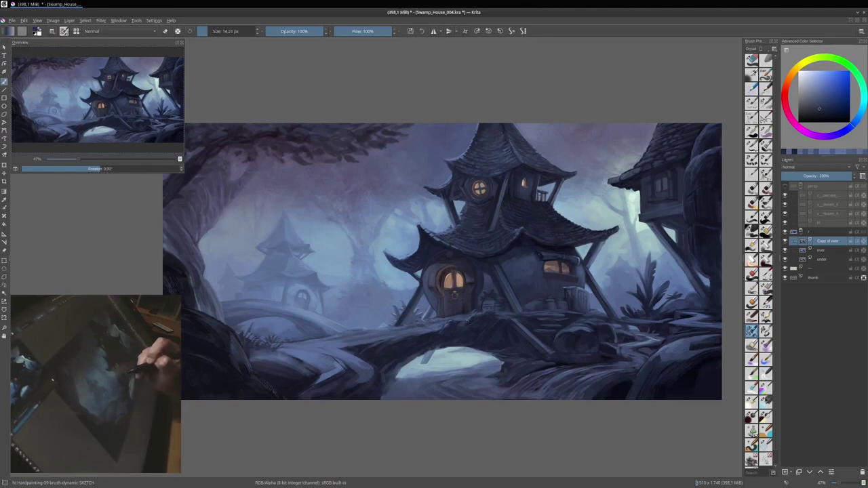
Cycle through Dry Roller and Bristles presets, ending on a larger Dry Roller at 58% opacity.
key("slash")
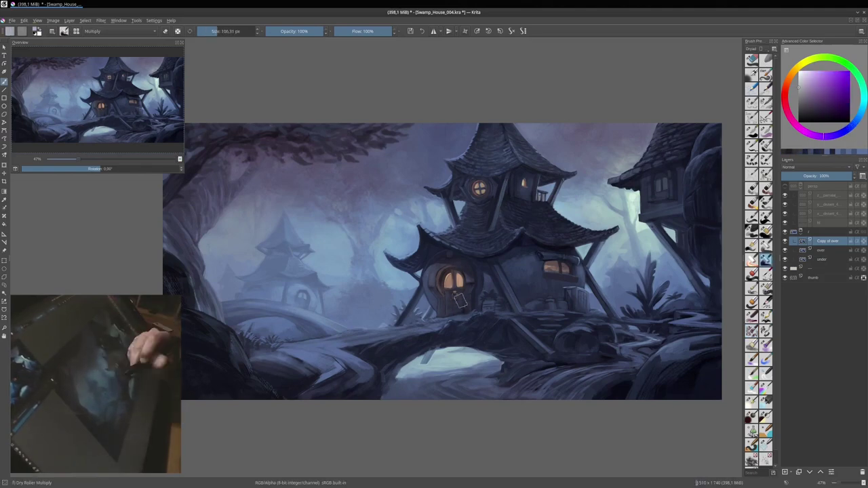
key("slash")
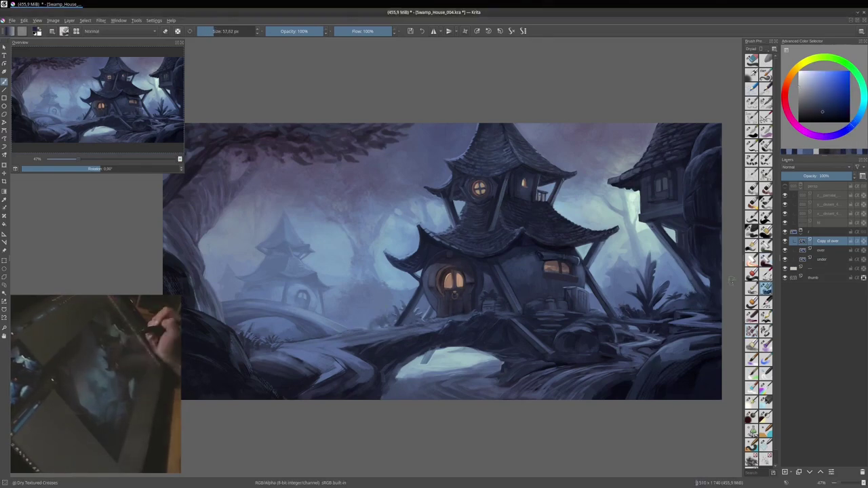
key("F6")
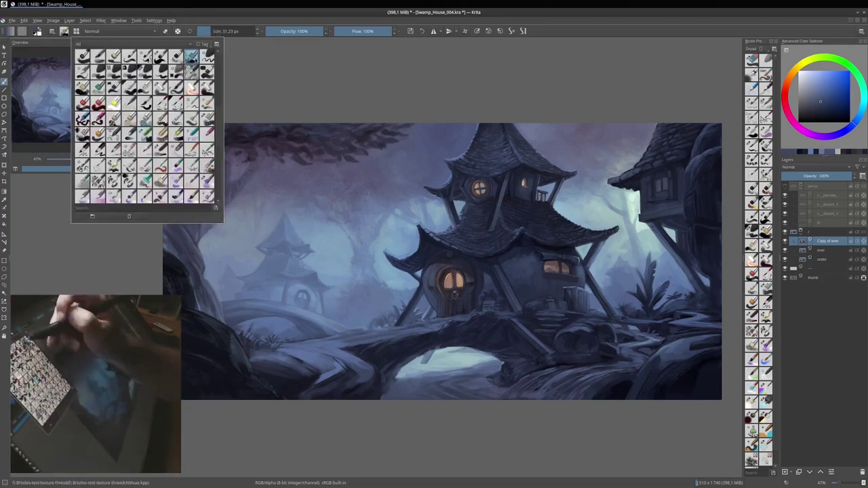
left_click(135, 122)
key("slash")
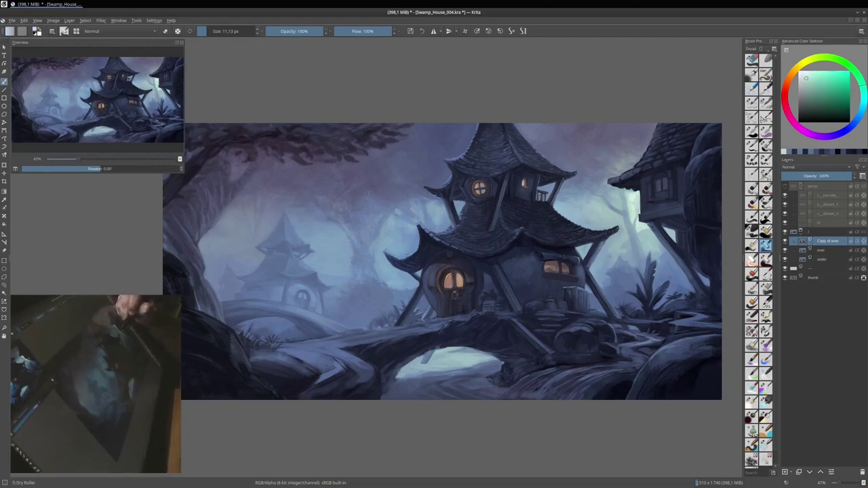
key("bracketright")
key("bracketright")
key("bracketright")
key("i")
key("i")
key("i")
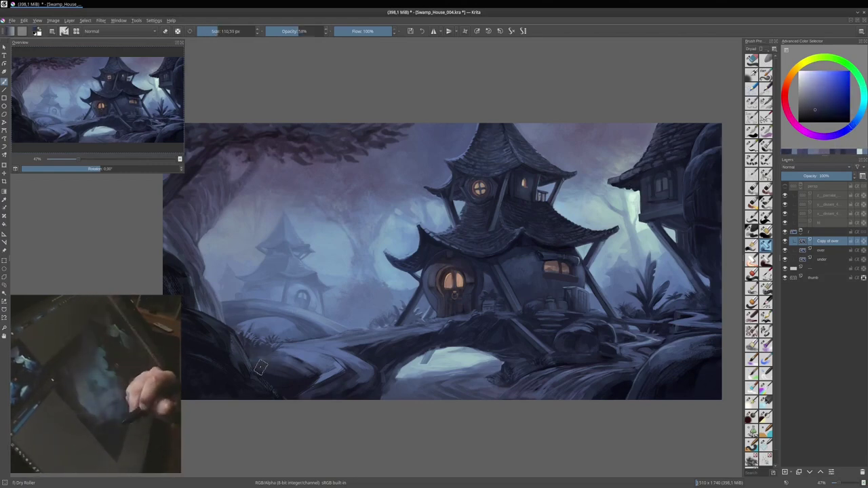
Sample blue-greys near the door and rocks with a smaller Bristles-gentle-rub-large brush.
left_click(354, 139, "ctrl")
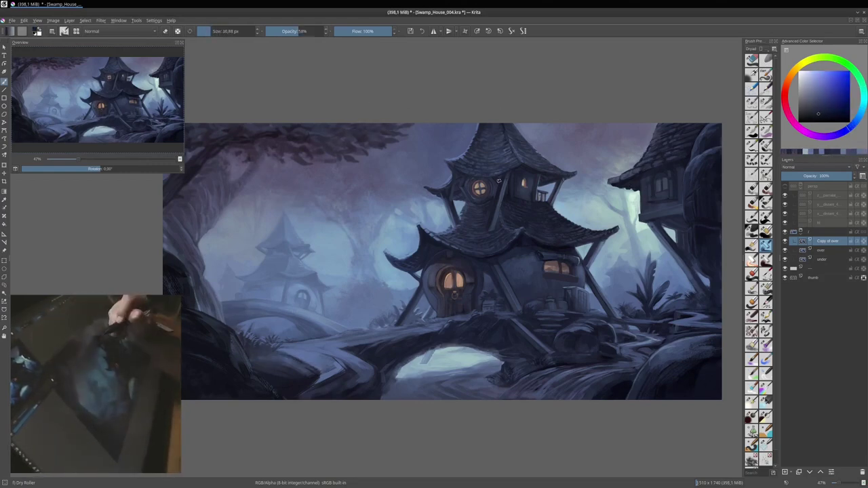
key("bracketleft")
key("bracketleft")
left_click(457, 277, "ctrl")
key("slash")
left_click(589, 353, "ctrl")
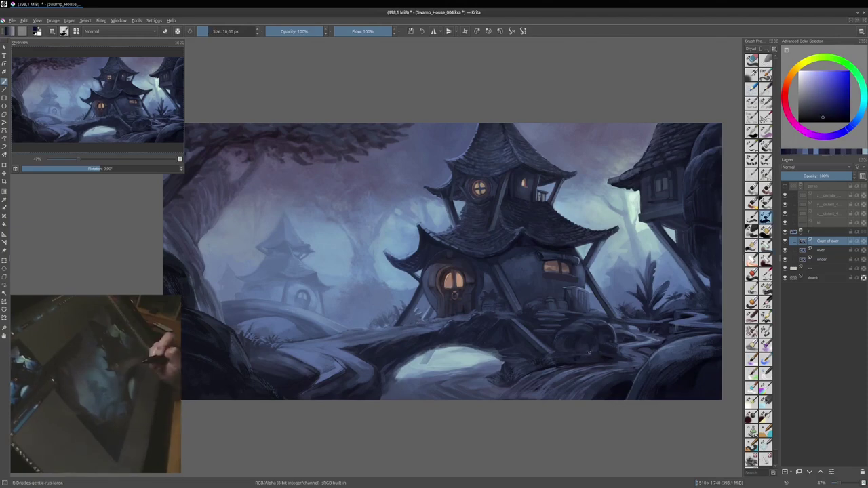
key("bracketleft")
key("bracketleft")
left_click(649, 291, "ctrl")
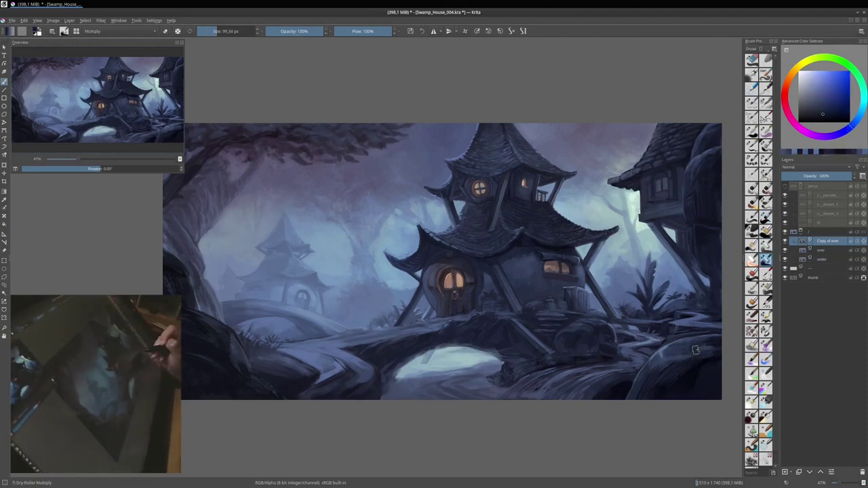
scroll(598, 281, "up", 1)
With a smaller brush and a light sampled colour, haze over the upper-left background.
key("bracketleft")
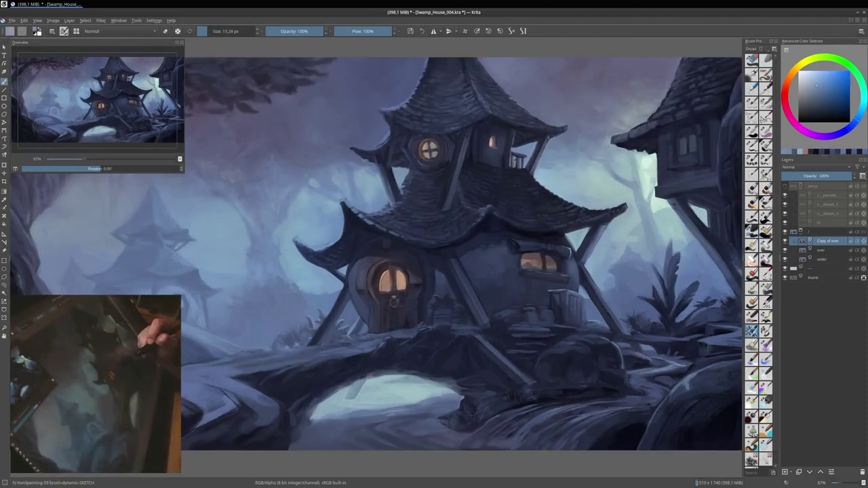
left_click(480, 123, "ctrl")
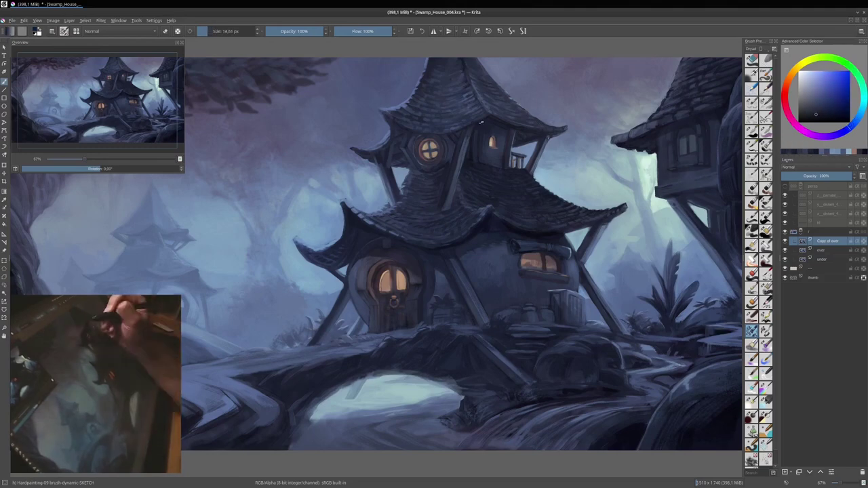
scroll(434, 258, "down", 2)
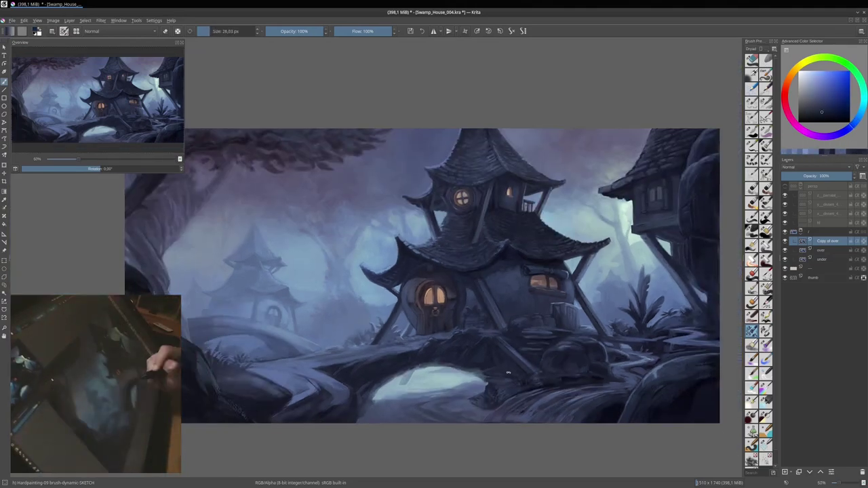
scroll(434, 285, "down", 1)
left_click_drag(434, 284, 372, 284)
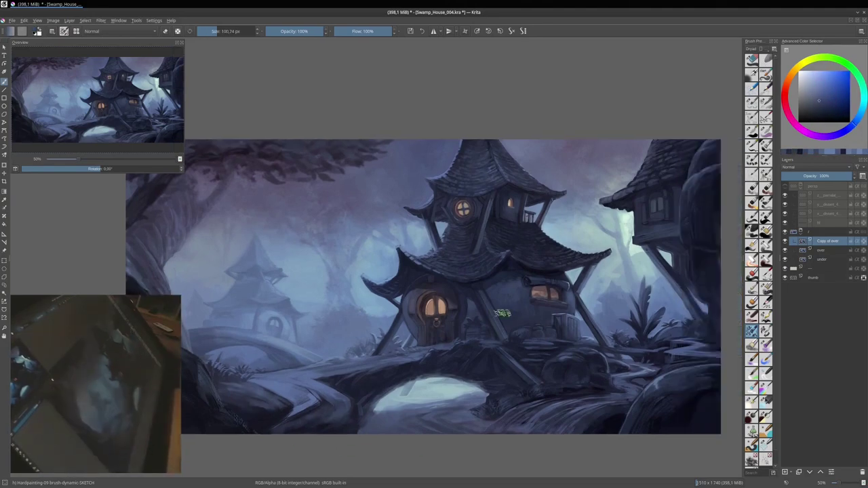
key("bracketleft")
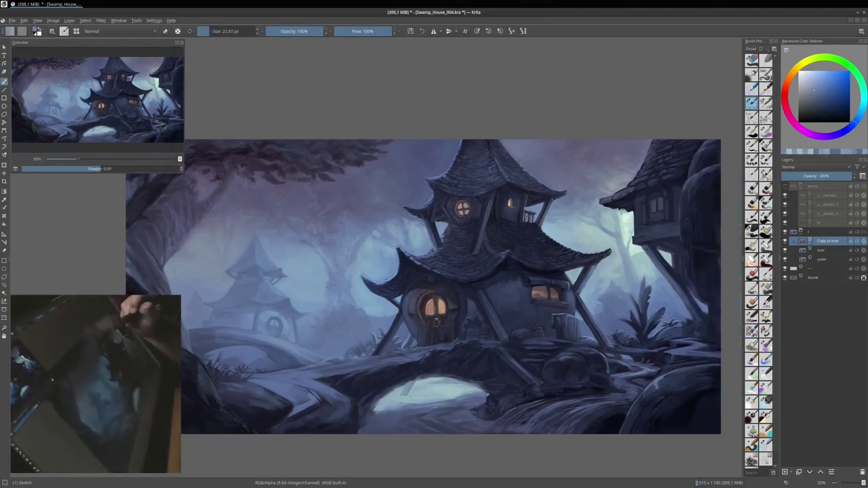
left_click(620, 212, "ctrl")
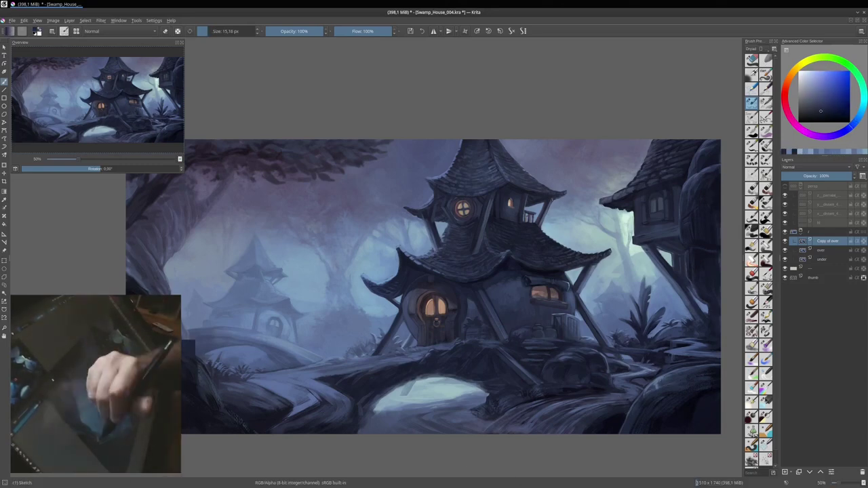
left_click_drag(558, 412, 571, 407)
left_click_drag(675, 213, 612, 238)
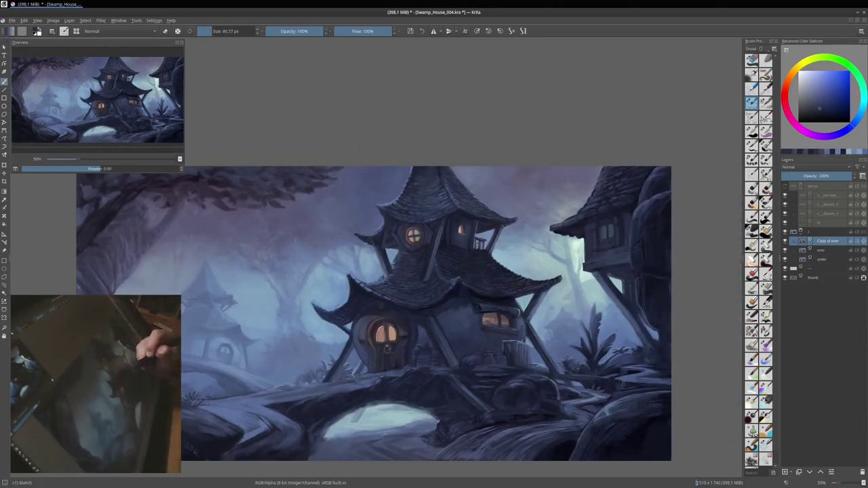
left_click_drag(529, 355, 327, 223)
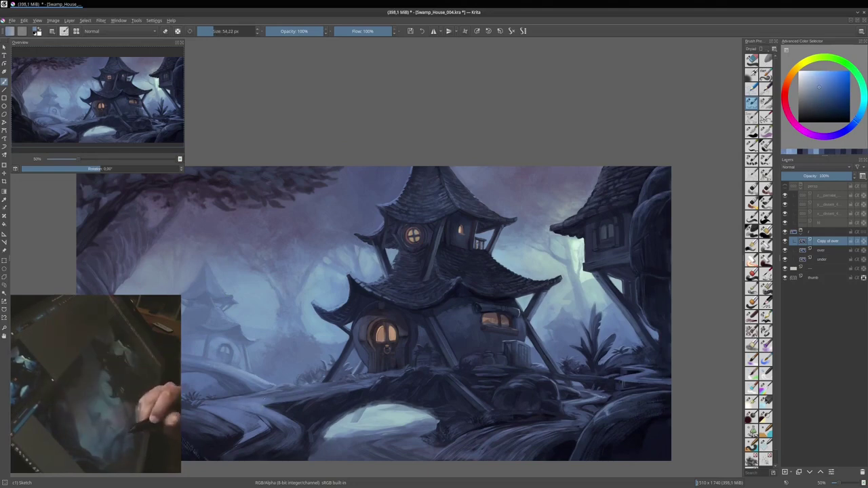
Add a dark blue accent stroke to the painting.
left_click(633, 197, "ctrl")
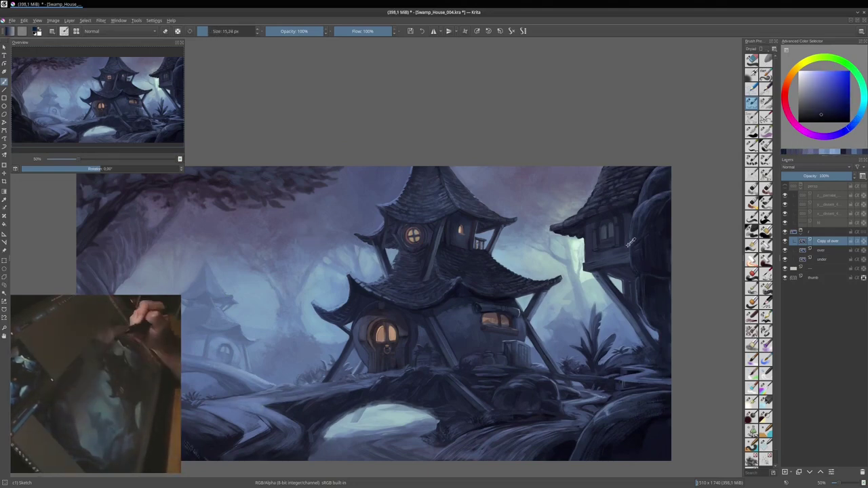
left_click_drag(496, 389, 529, 362)
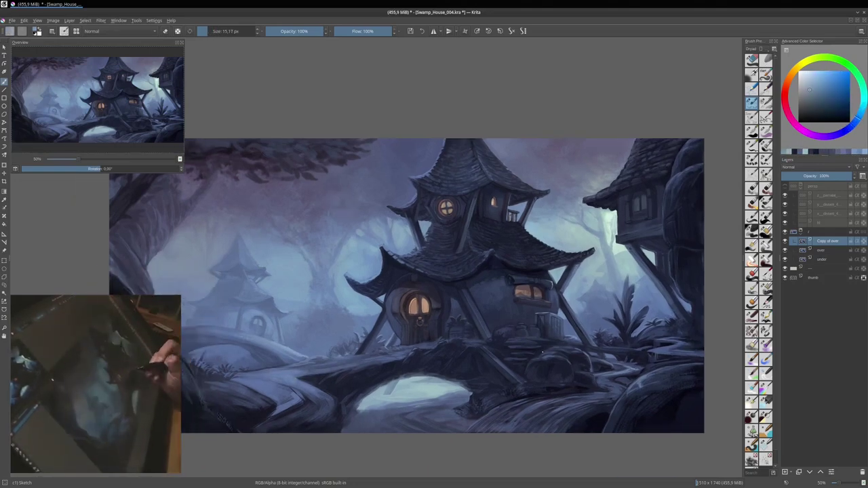
left_click_drag(649, 384, 680, 371)
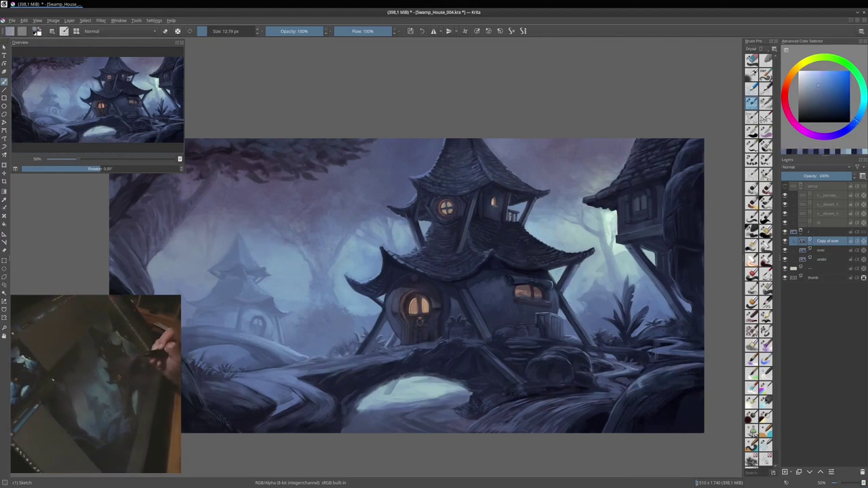
left_click(371, 333, "ctrl")
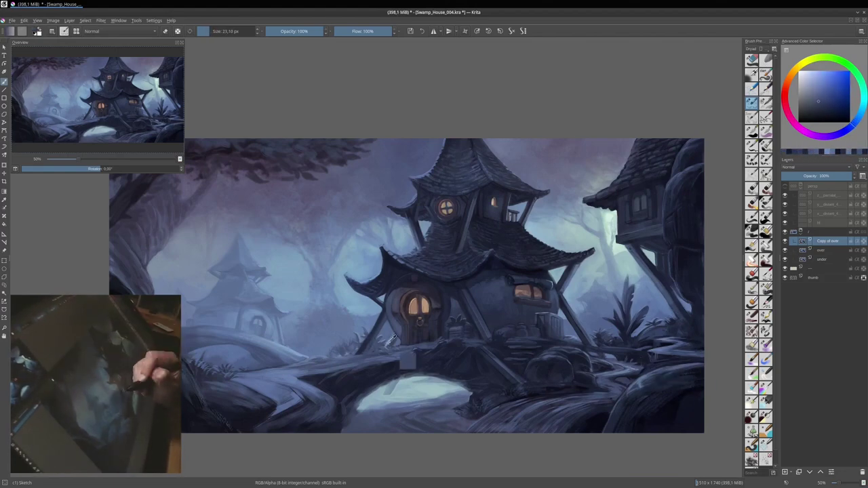
Create a new layer named sign above Copy of over, then bring up the colour adjustment filter.
left_click(765, 117)
key("Insert")
double_click(827, 241)
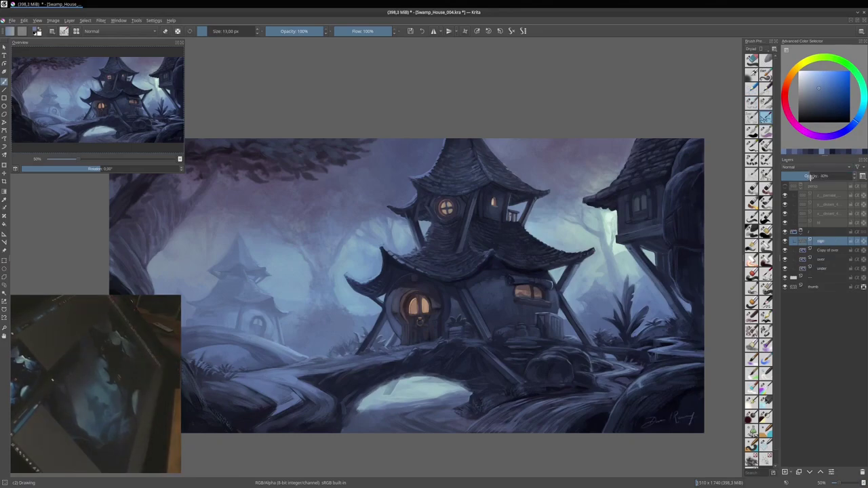
scroll(200, 178, "up", 2)
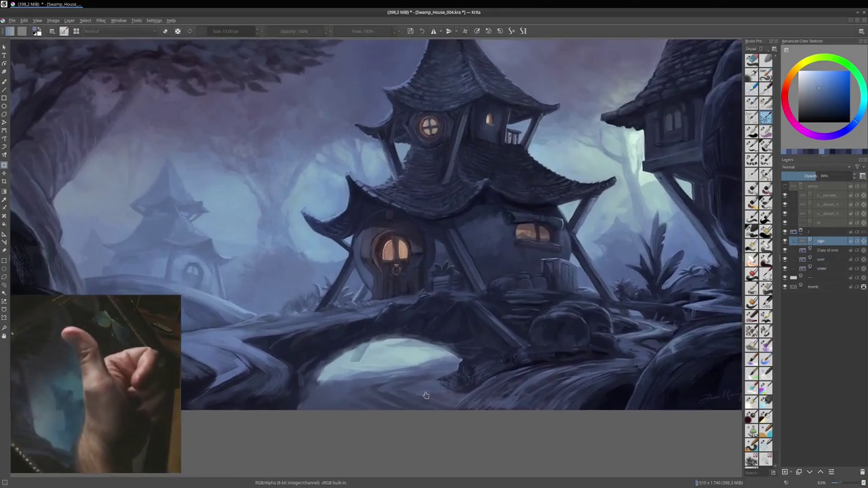
key("ctrl+m")
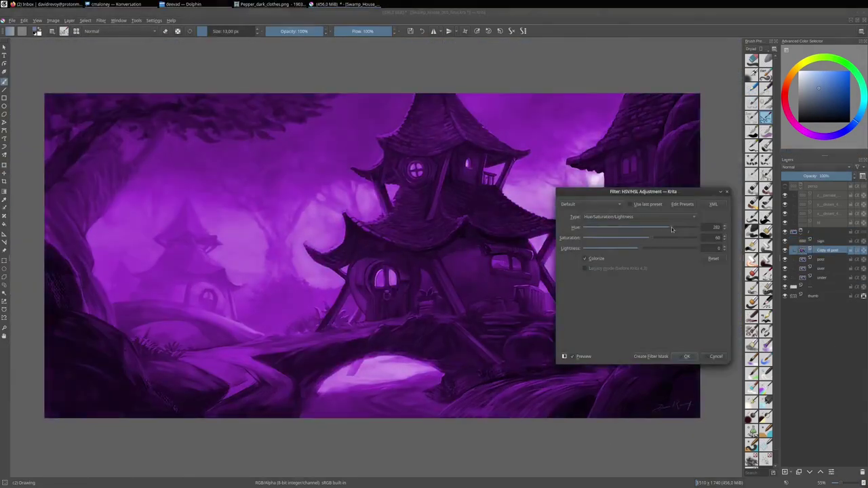